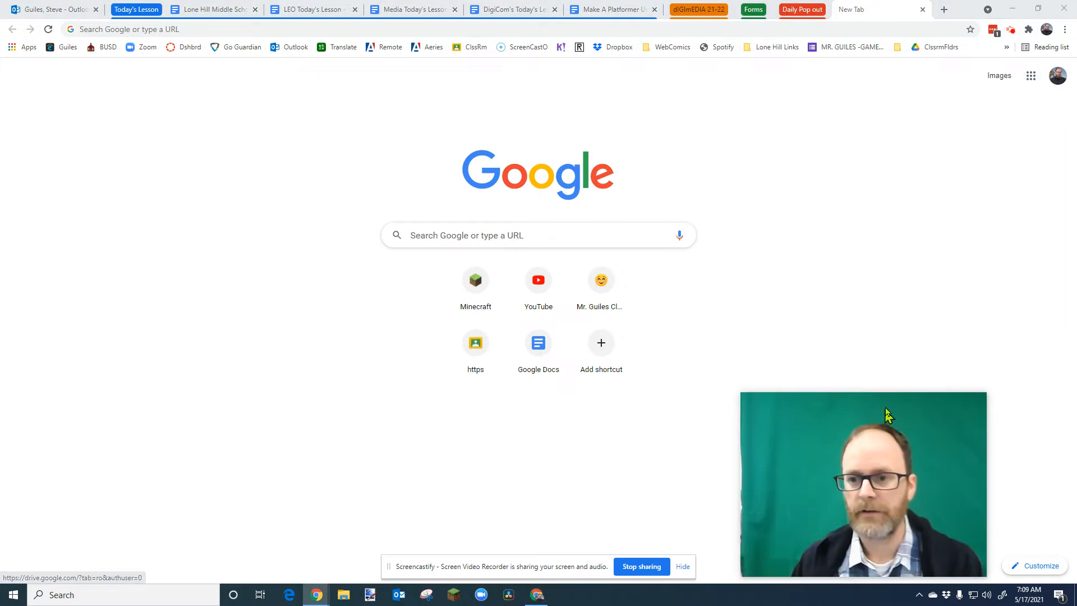
- Open Google Forms from the apps launcher and start a new blank form
left_click(1029, 84)
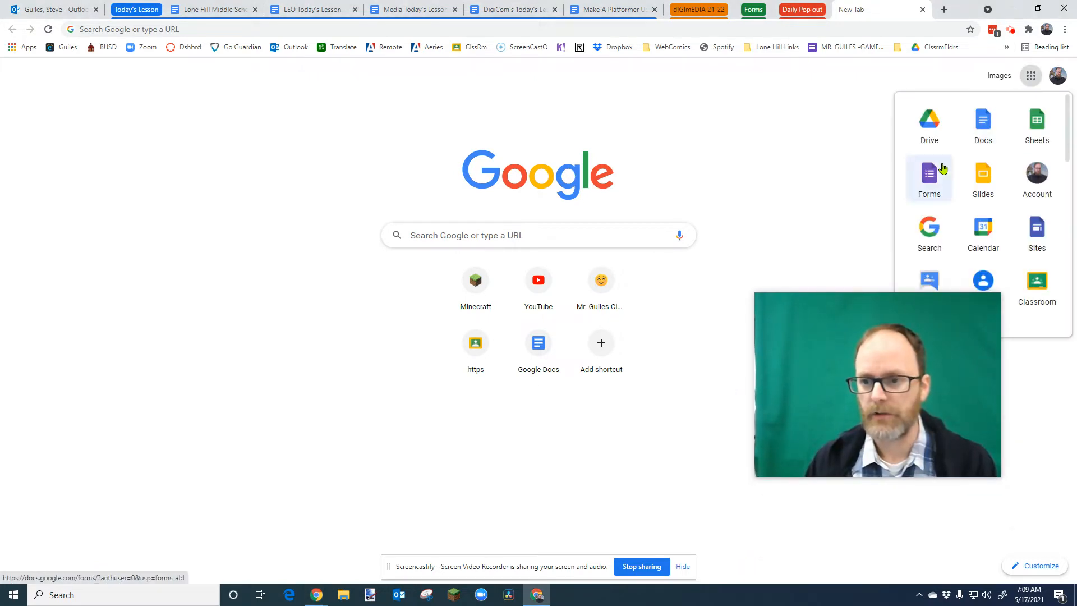
scroll(970, 174, "down", 1)
scroll(970, 180, "down", 3)
scroll(981, 248, "up", 3)
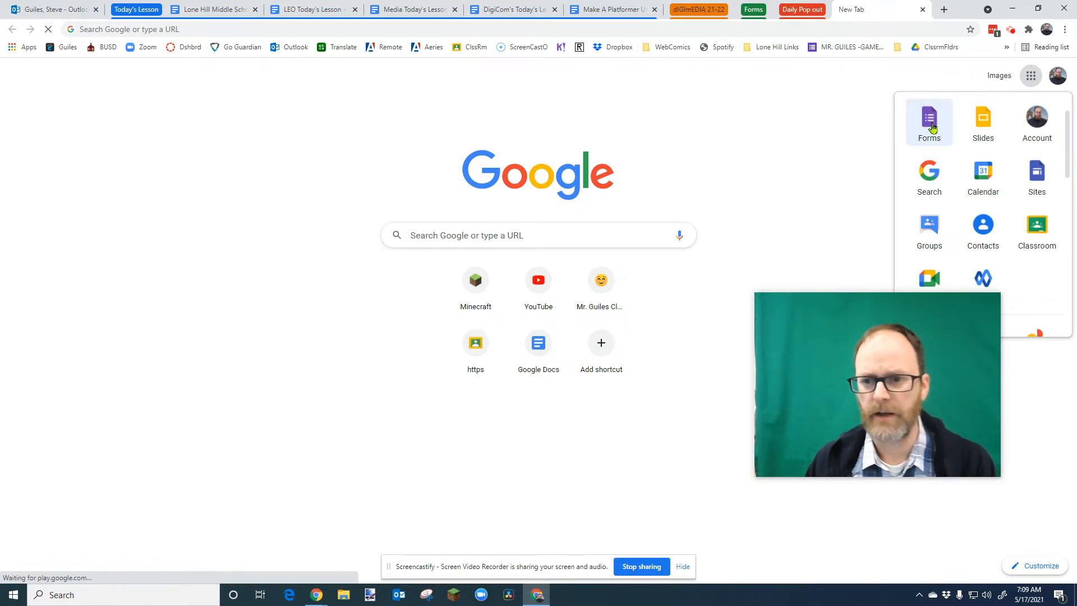
left_click(931, 127)
left_click_drag(862, 322, 919, 163)
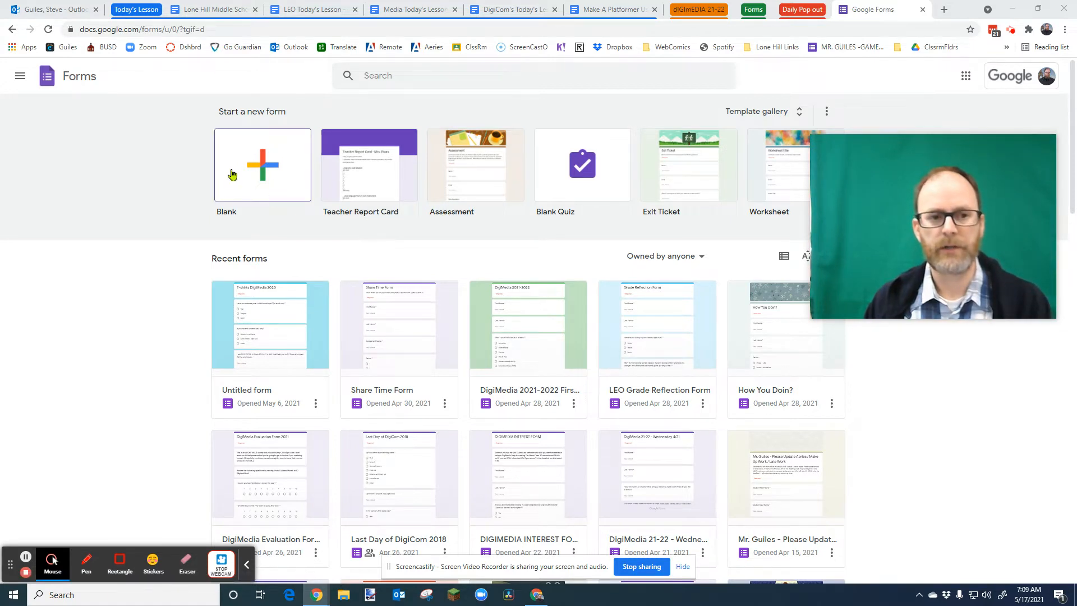
left_click(261, 165)
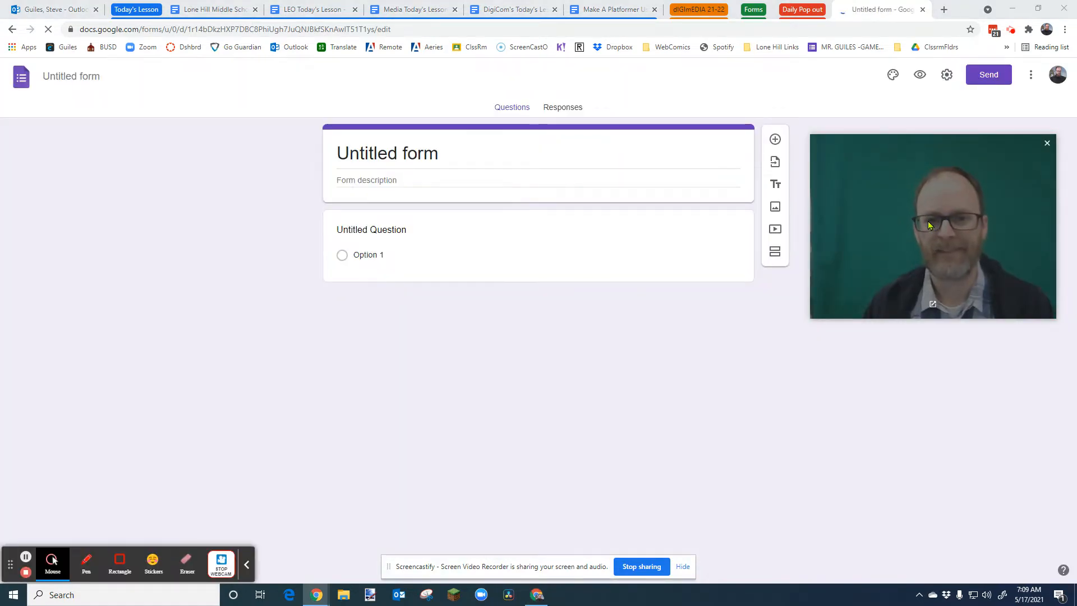
- Title the form "How Well Do You Know Me?"
mouse_move(846, 277)
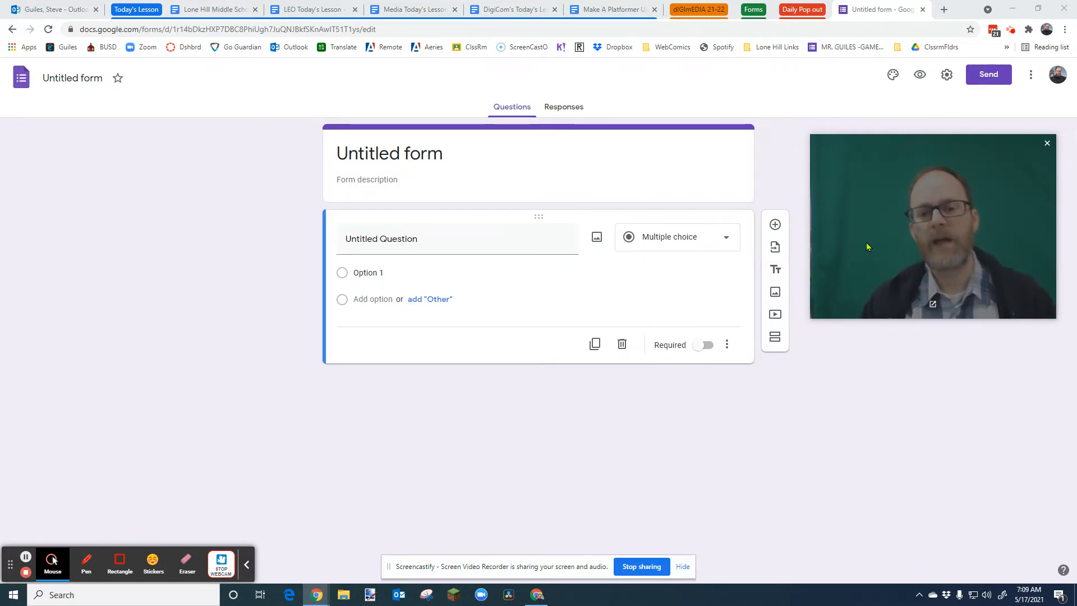
left_click_drag(896, 221, 896, 229)
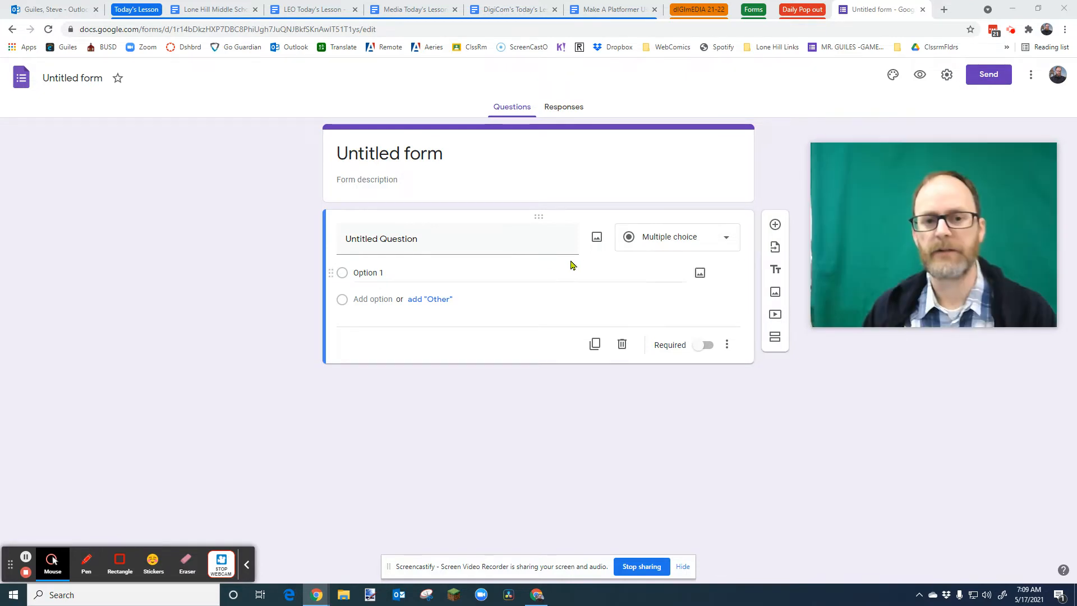
left_click(446, 155)
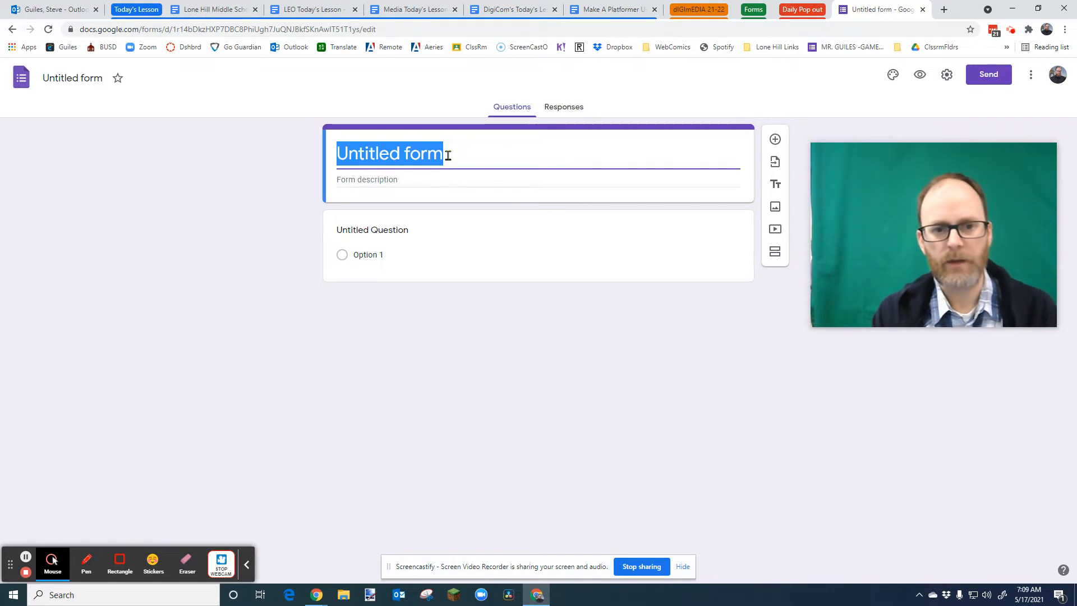
type("hOW")
key("BackSpace")
key("BackSpace")
key("BackSpace")
key("BackSpace")
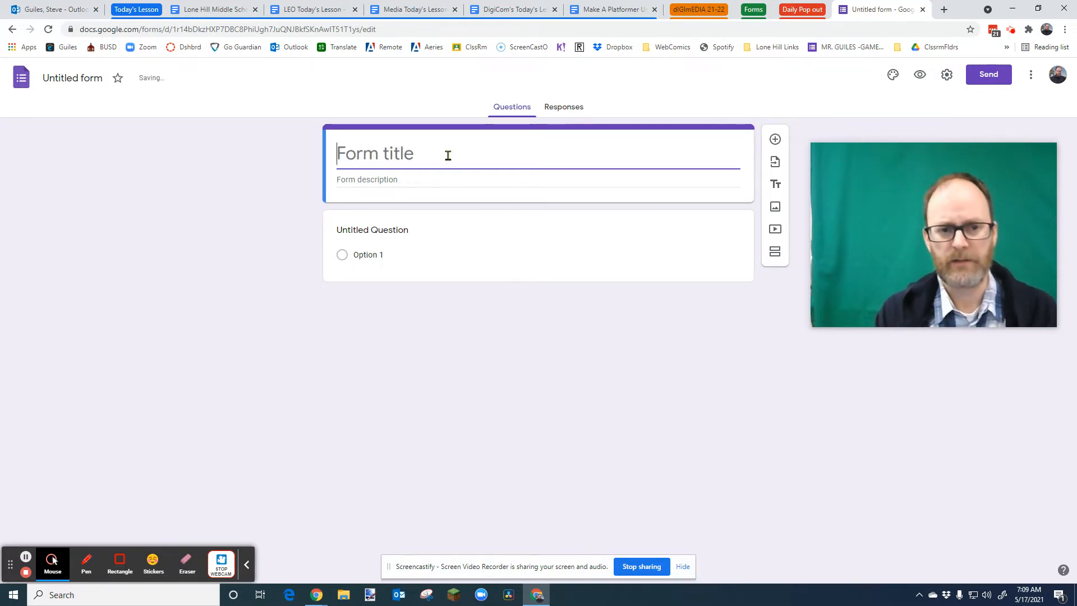
type("How We")
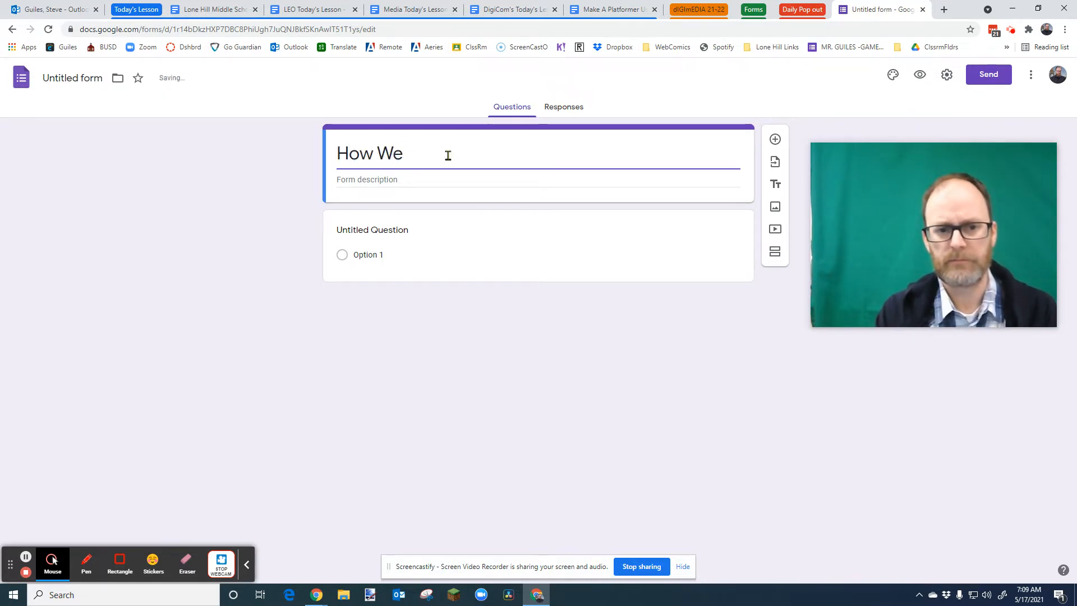
type("ll Do You KNow M")
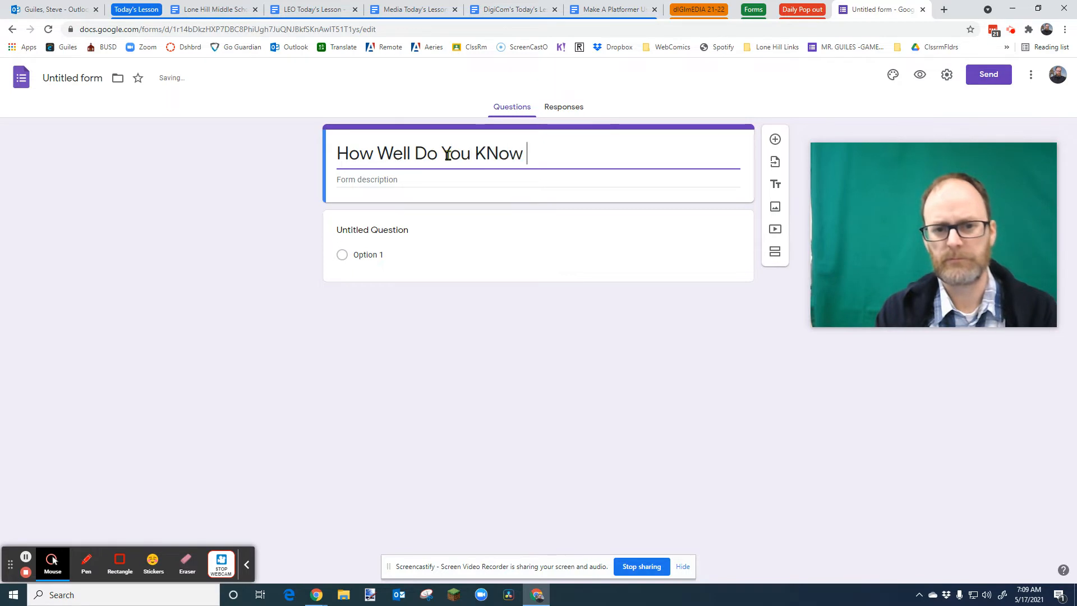
key("BackSpace")
key("BackSpace")
key("BackSpace")
key("BackSpace")
key("BackSpace")
type("now Me?")
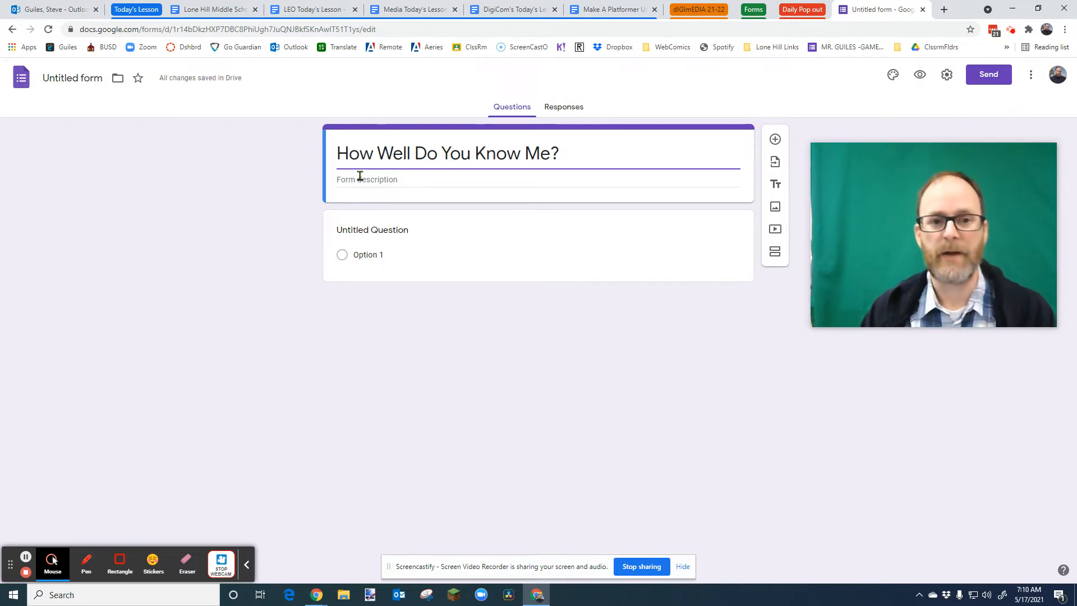
left_click(70, 78)
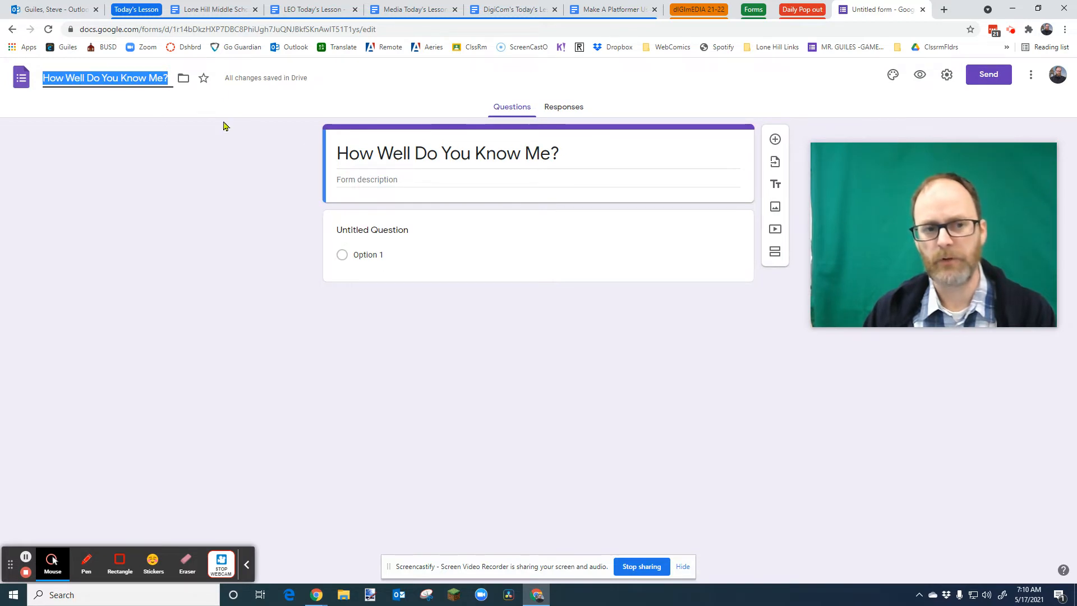
- Write the first question "What is my favorite movie?" and keep it as a multiple choice question
left_click(390, 233)
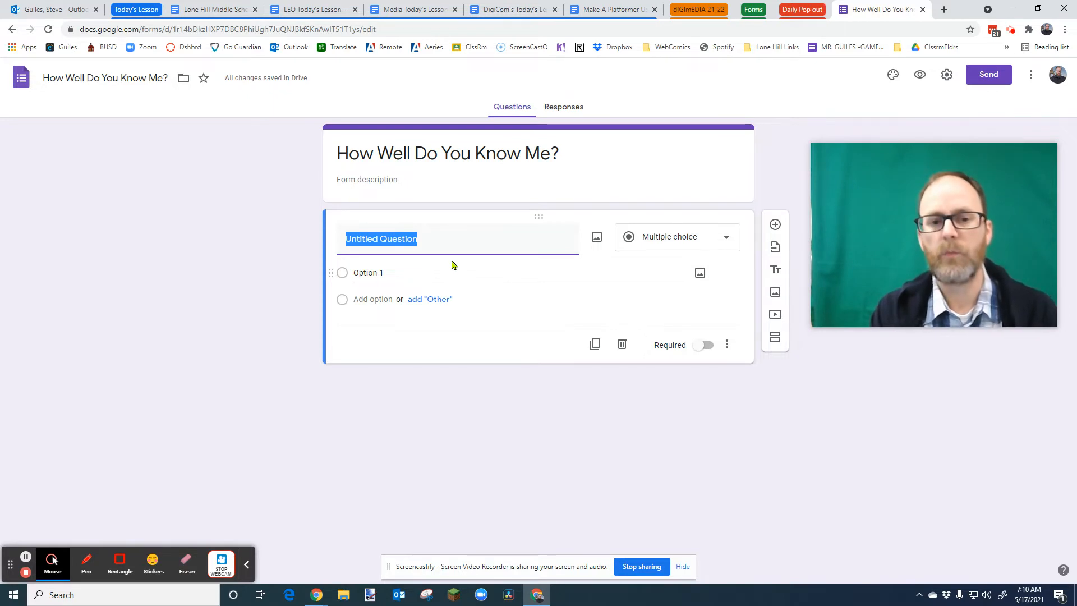
type("What is my favorite movie?")
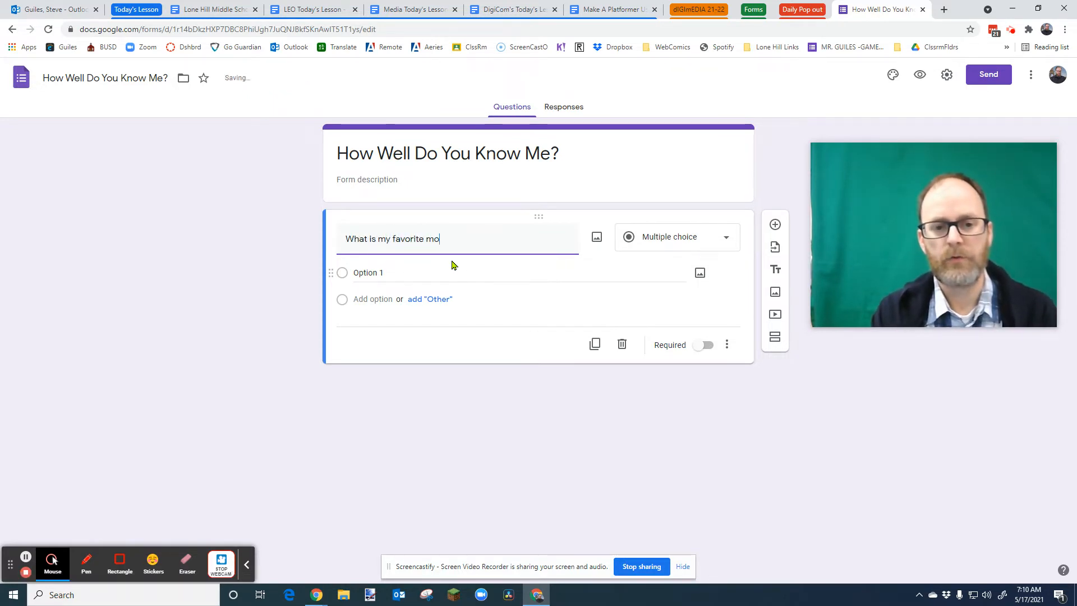
left_click(728, 239)
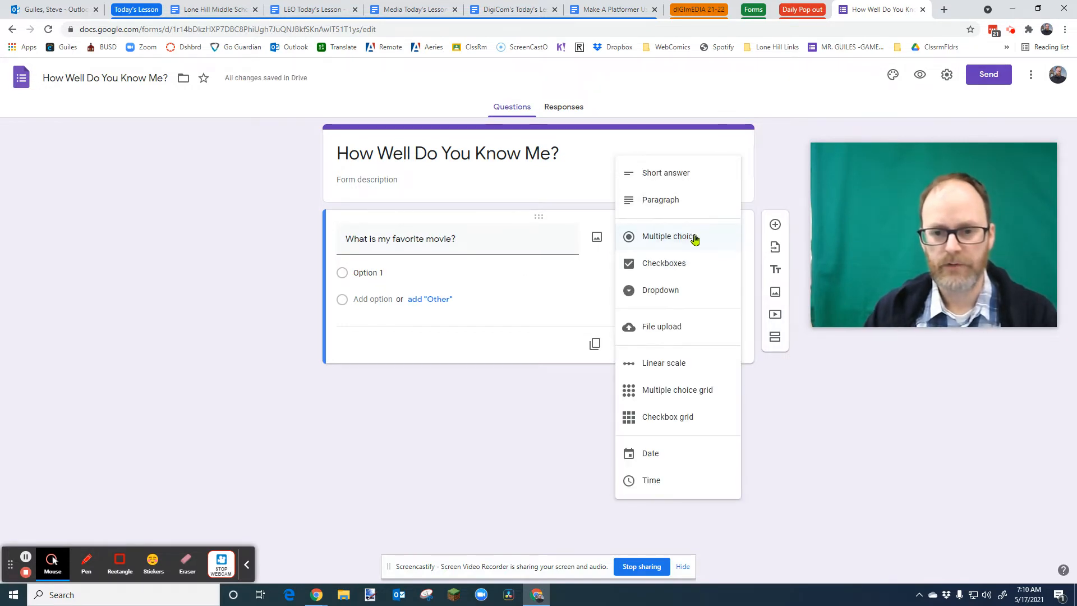
left_click(689, 237)
- Add answer options Star Wars Episode 4, Lord of the Rings, John Wick and Harry Potter 5
left_click(395, 277)
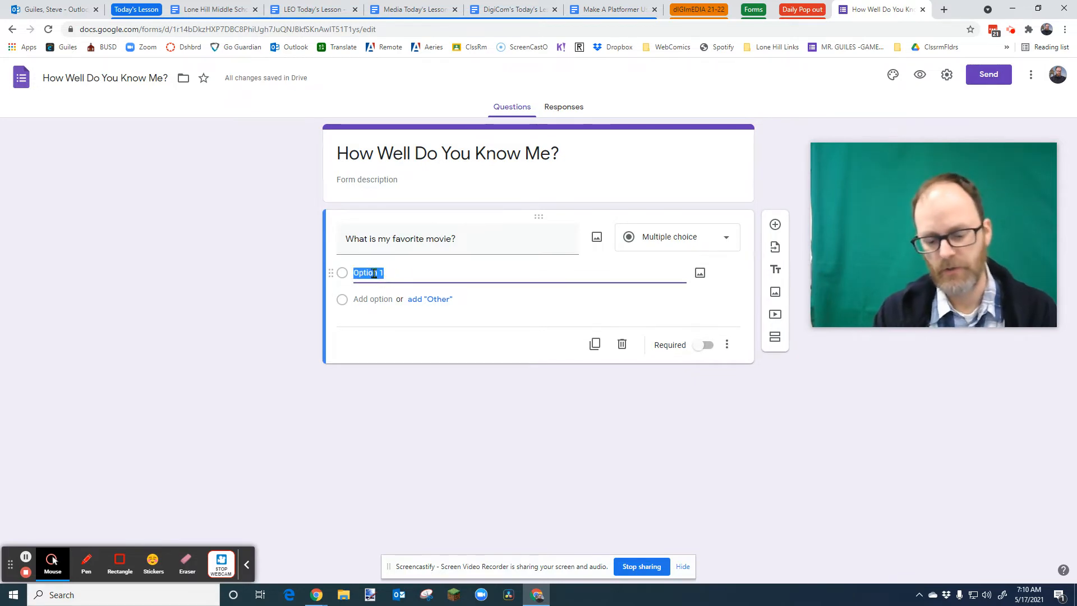
type("Star")
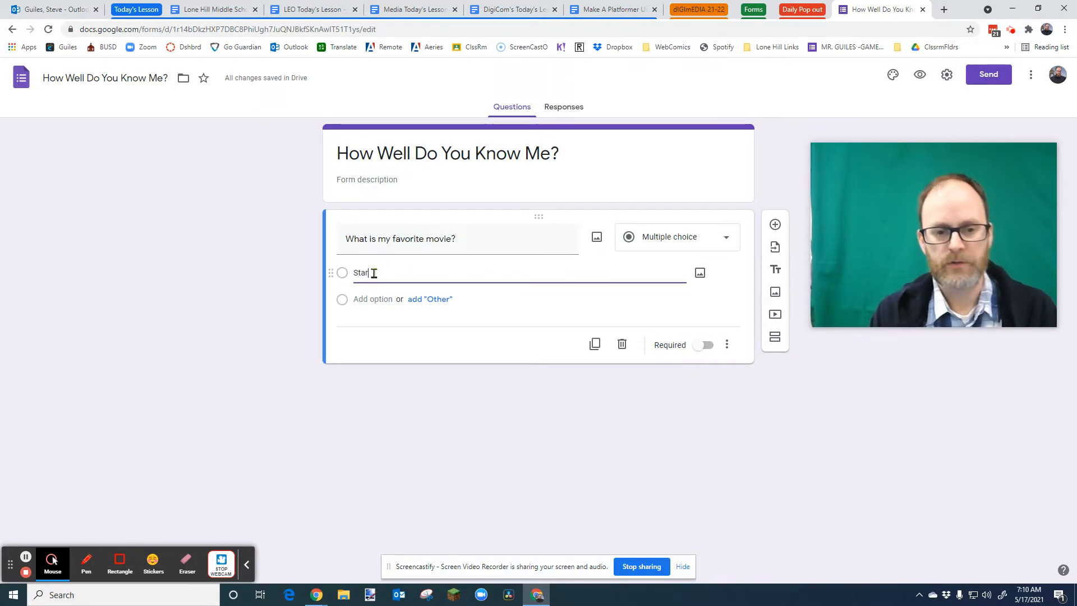
type(" Wars Episode 4")
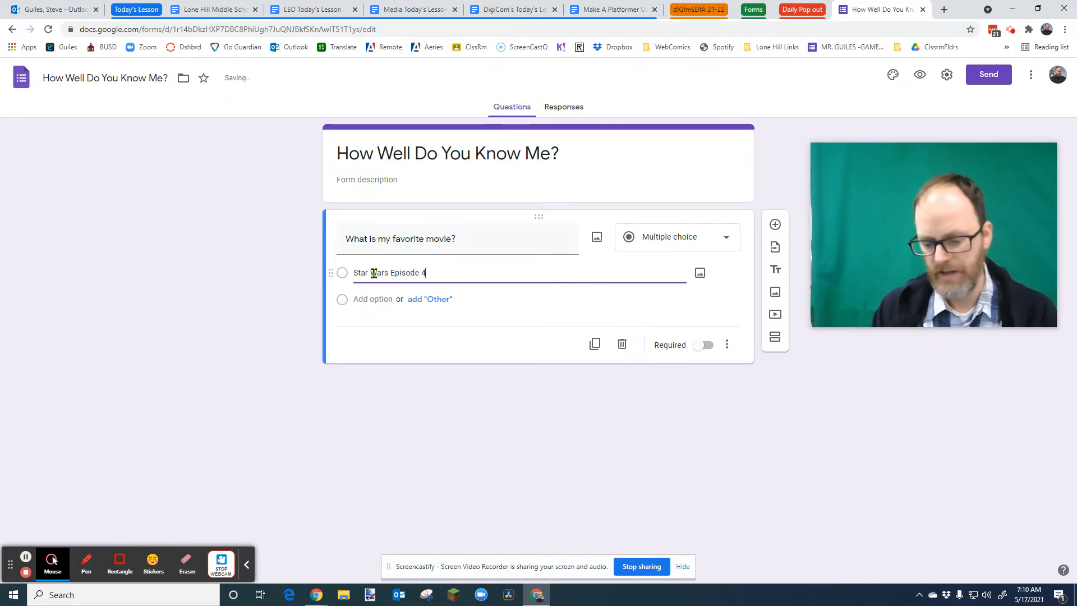
key("Return")
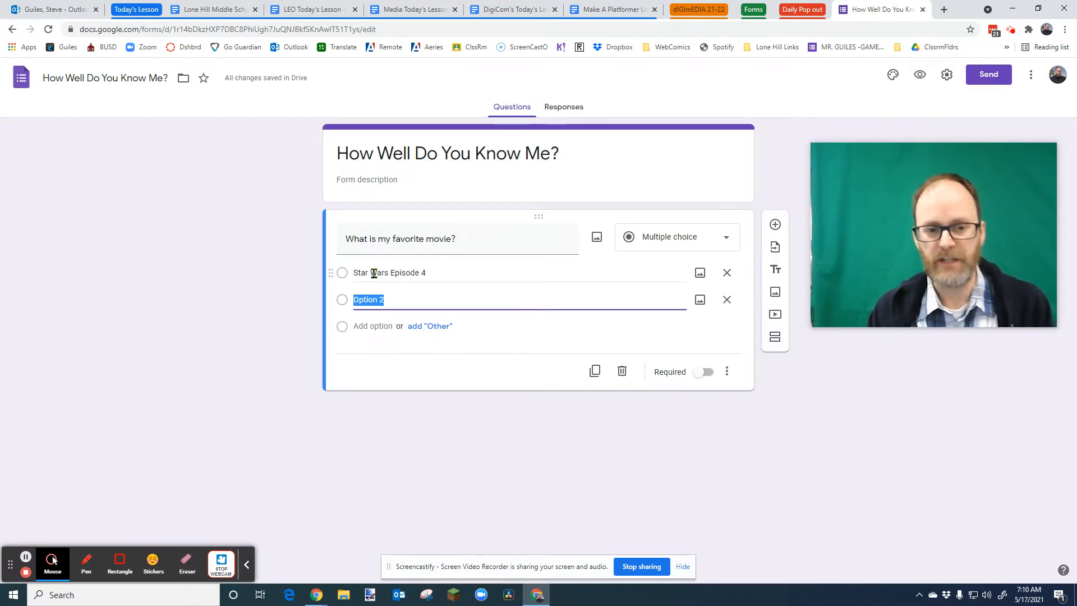
type("Lord of the Rings")
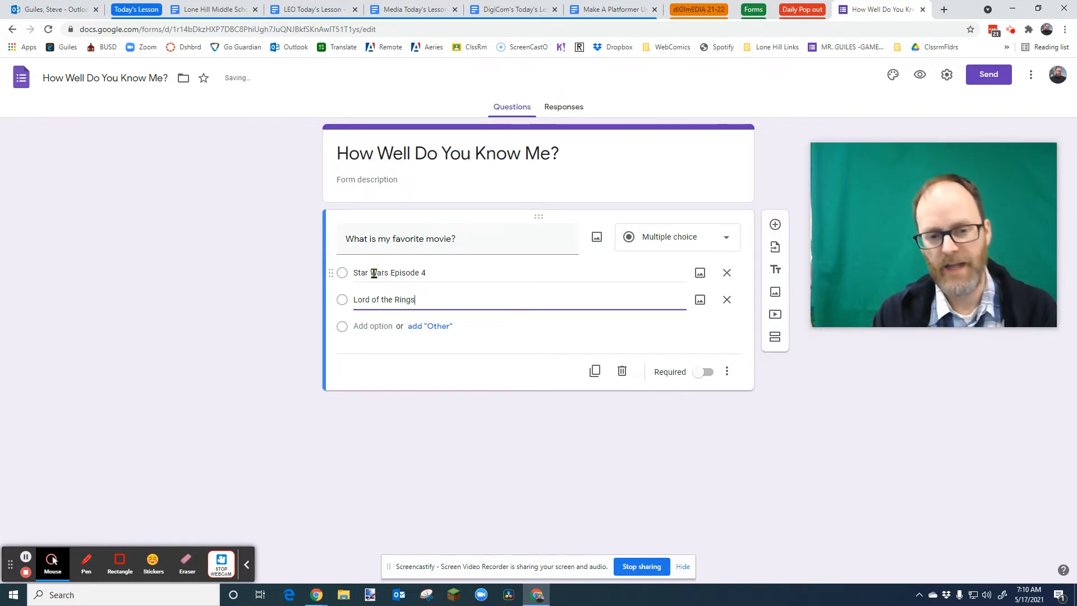
key("Return")
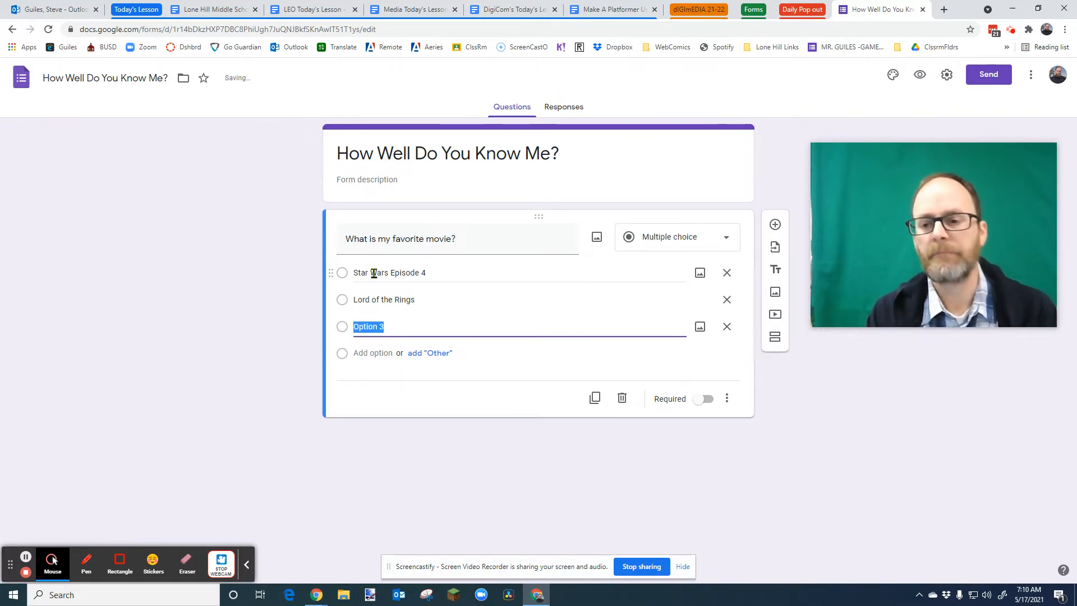
type("John Wick")
key("Return")
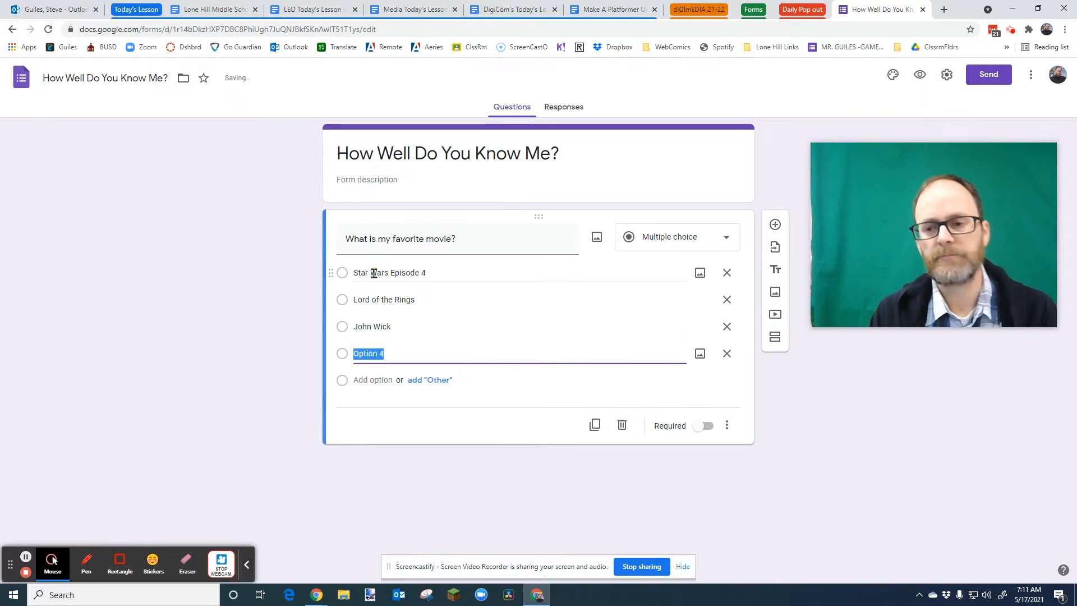
type("Harry Potter 5")
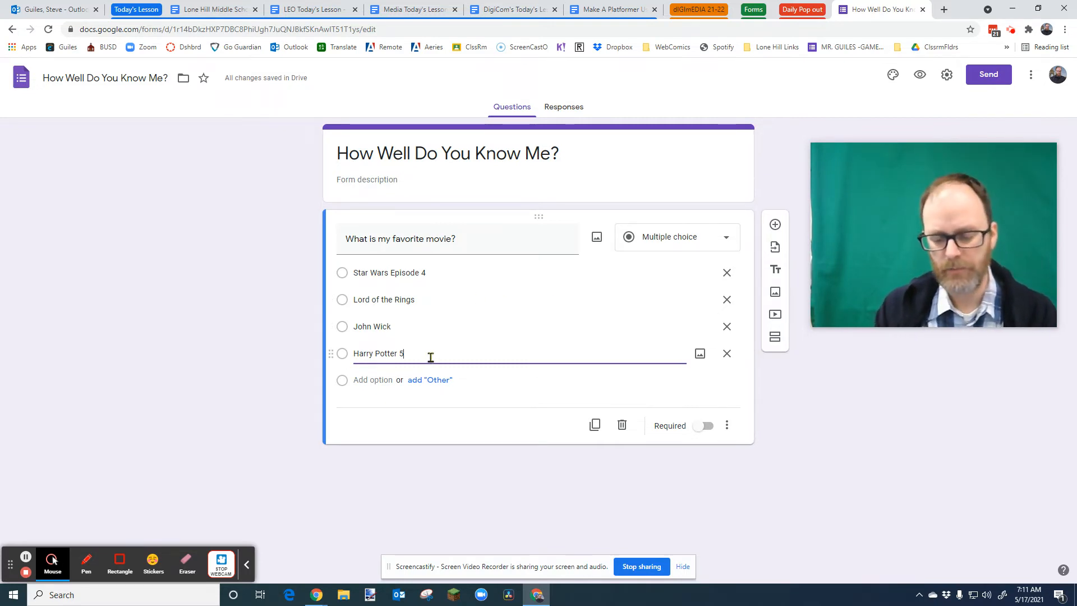
key("Return")
type("I have no idea")
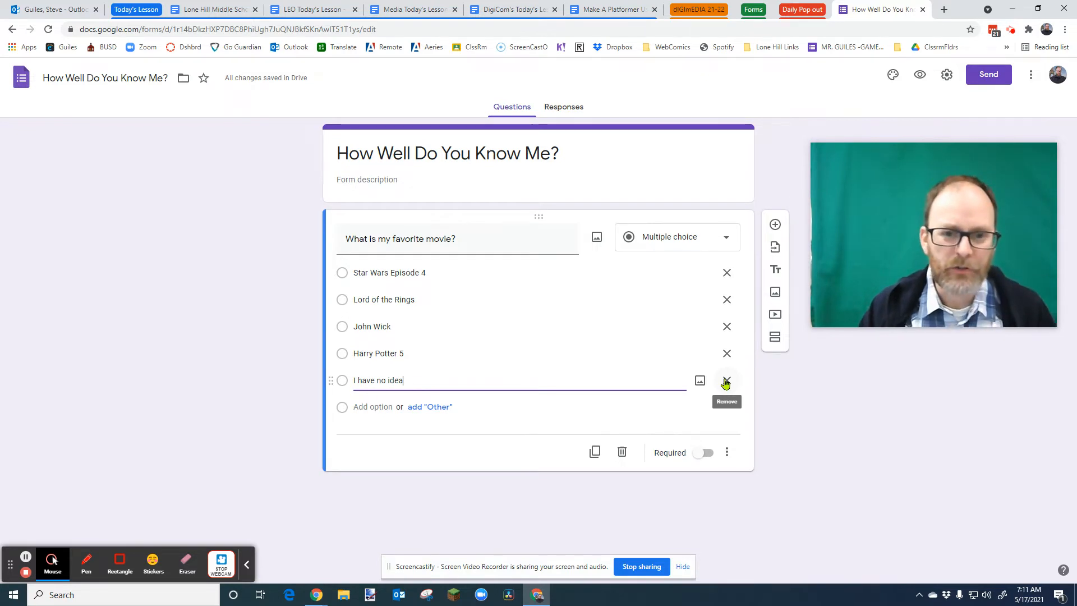
left_click(726, 381)
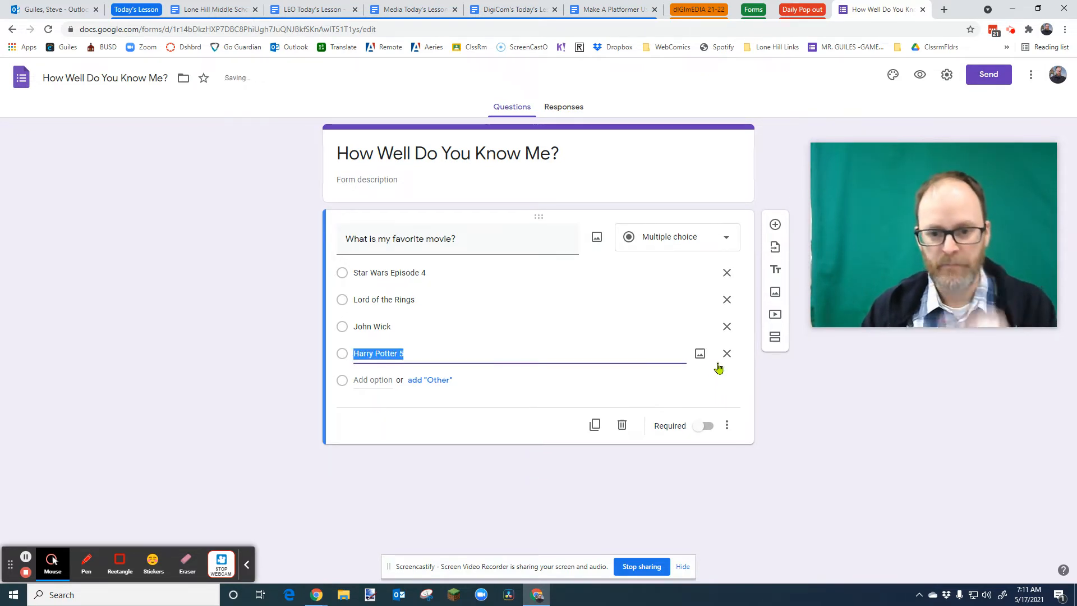
- Make the movie question required and add a second question "What is my favorite snack food?"
left_click(705, 425)
left_click(774, 225)
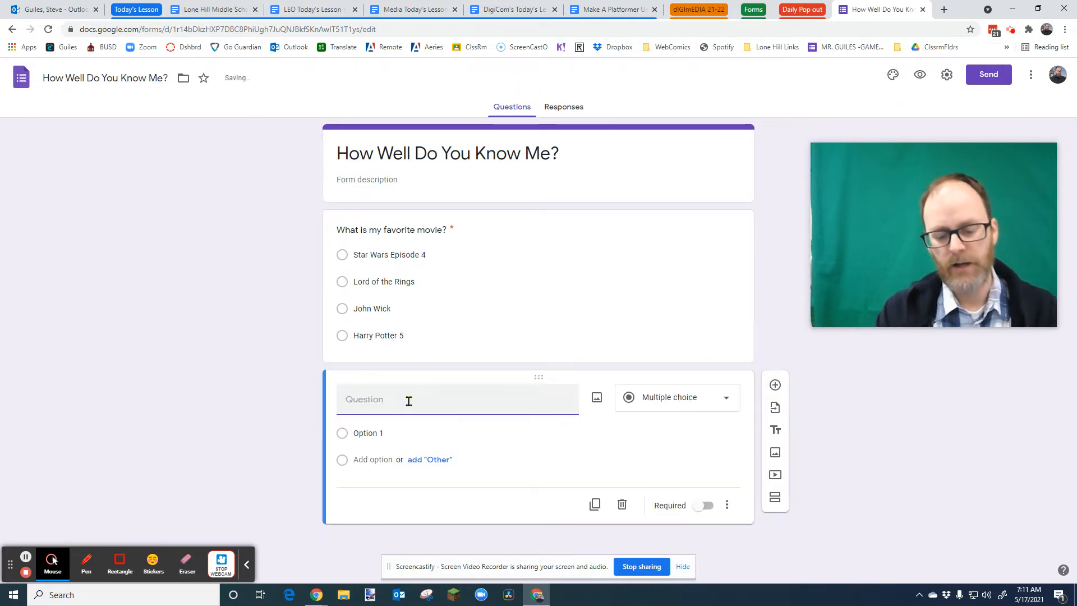
type("What is my favorite snack food?")
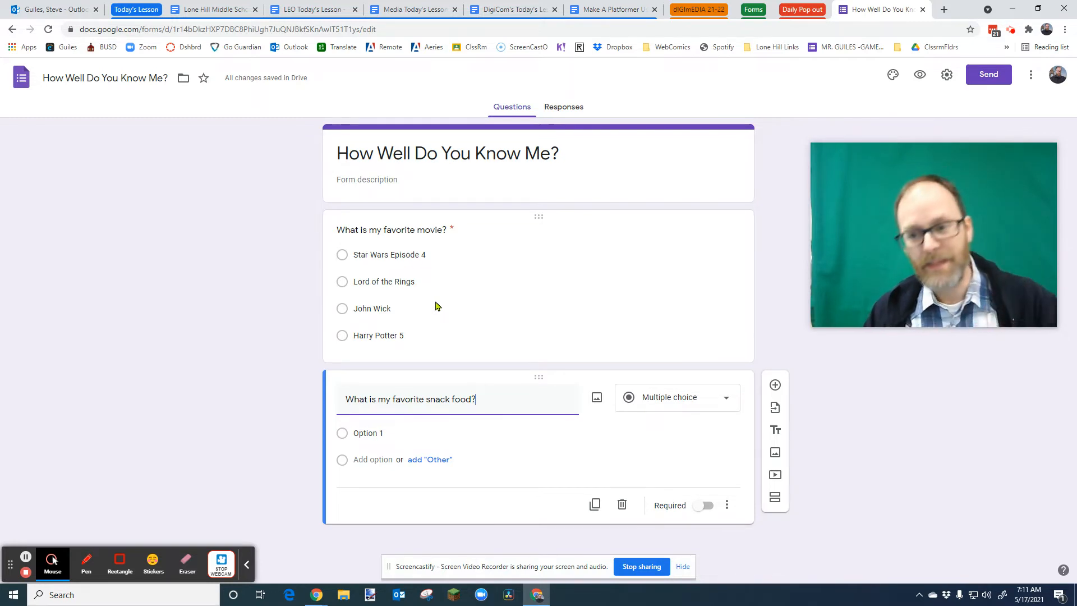
- Add the snack options "Gummy bears" and "Cinnamon Bears" to the second question
left_click(470, 298)
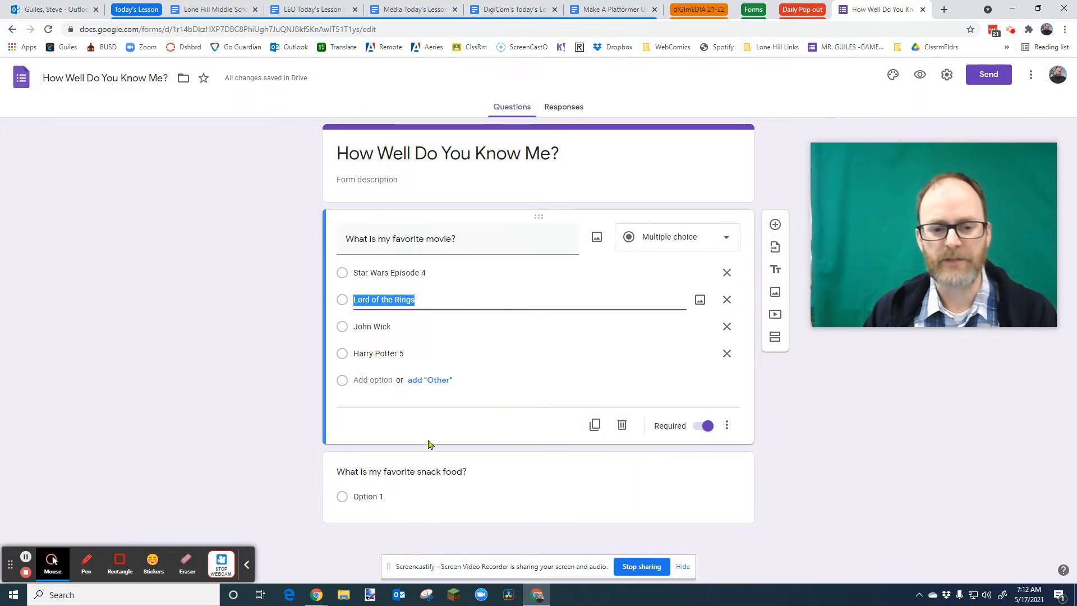
left_click(425, 501)
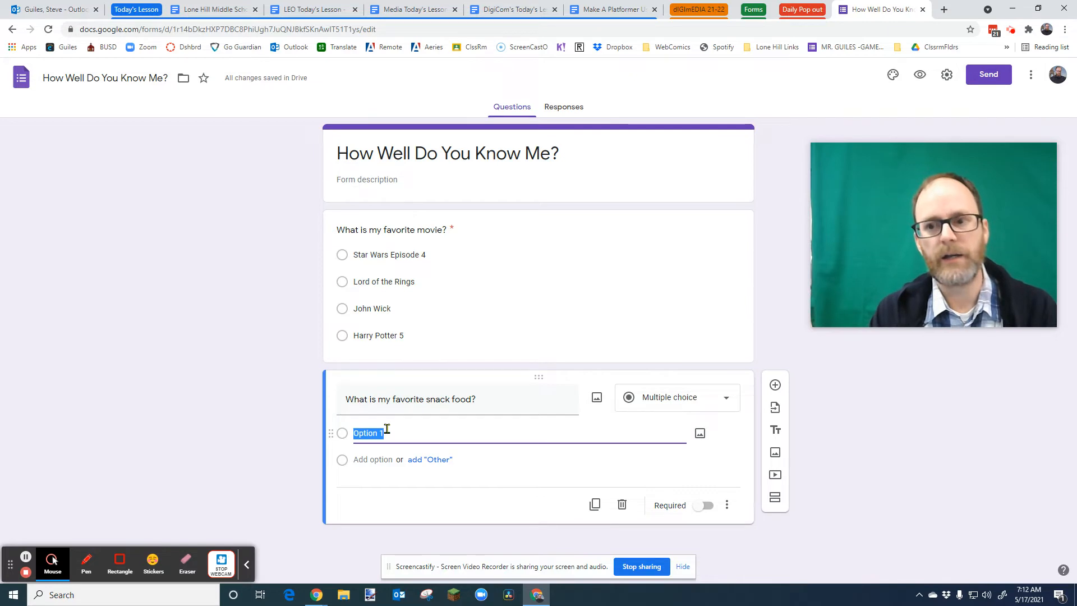
type("Gummy bears")
key("Return")
type("Cinnamon Bears")
key("Return")
- Add the snack options "Actual bear meat" and "Liver and onions", correcting the spelling of onions
type("Actual bear m")
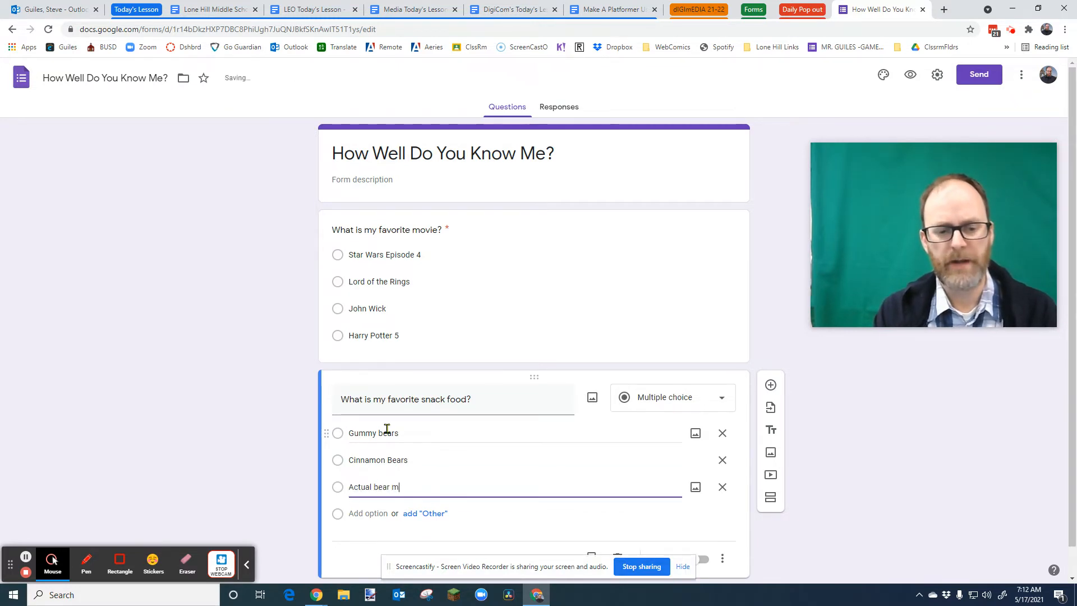
type("eat")
key("Return")
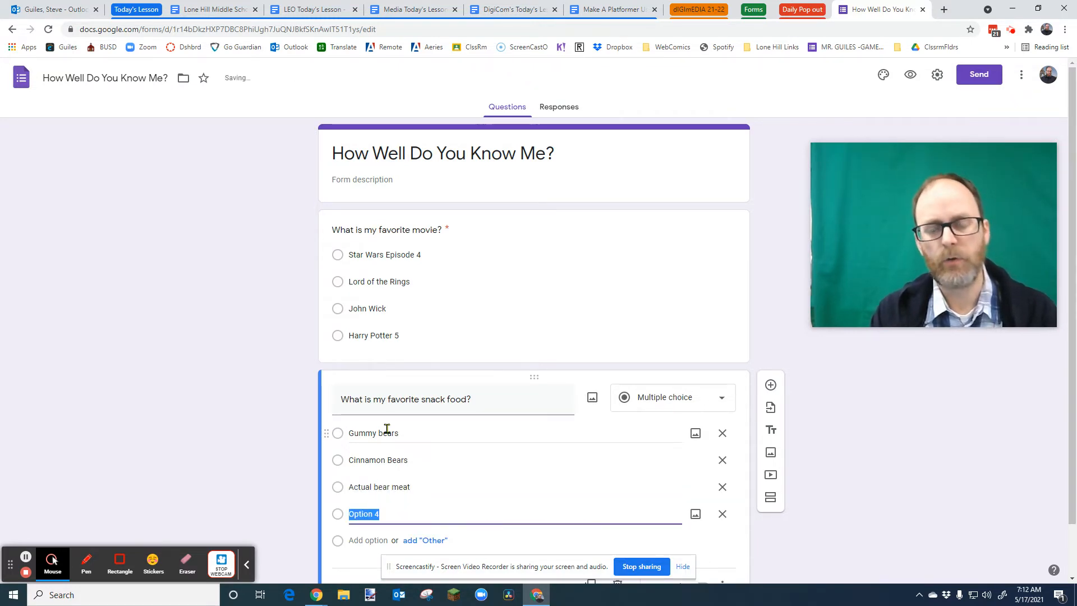
type("Liver")
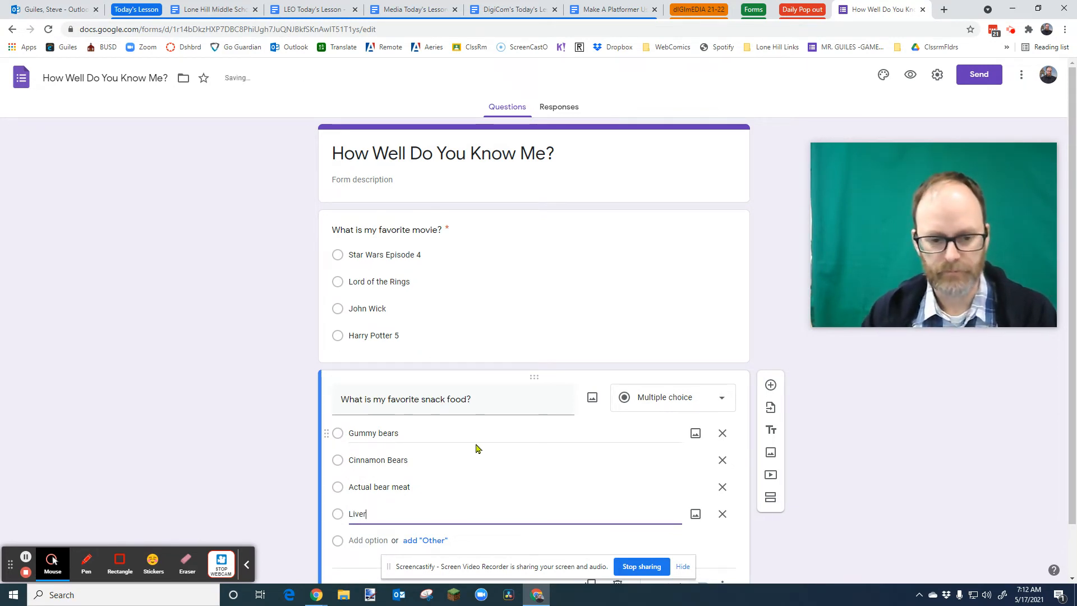
type(" and oninons")
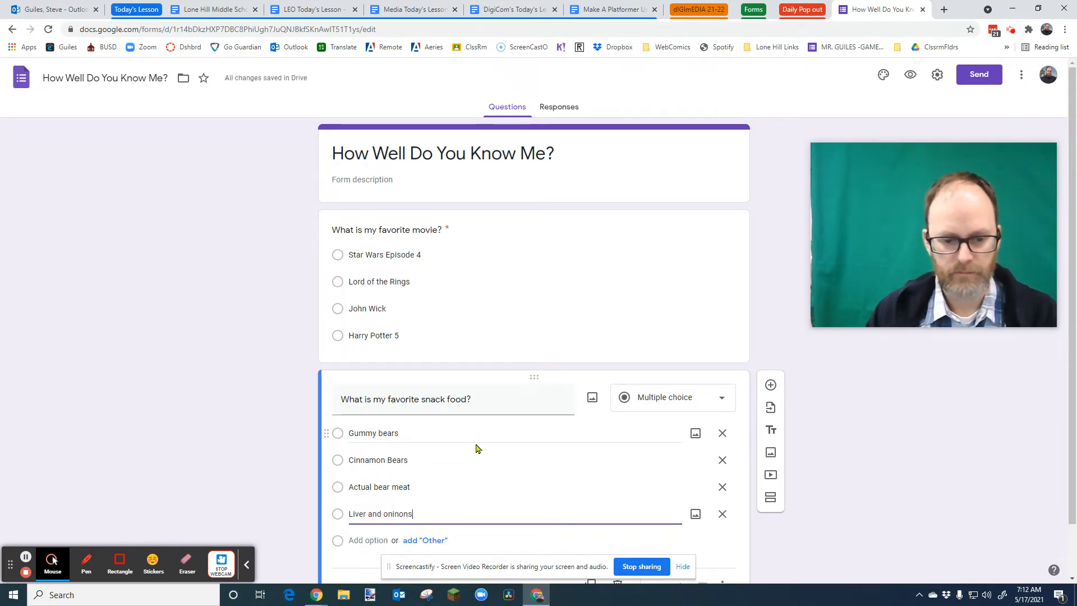
left_click(399, 514)
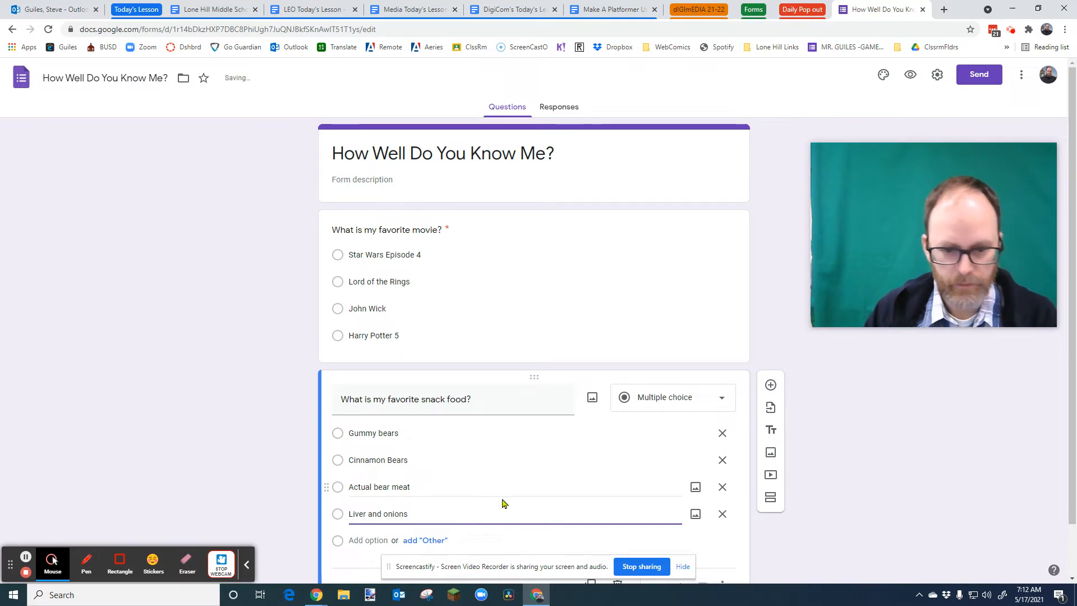
- Make the snack food question required
scroll(527, 502, "down", 1)
left_click(701, 531)
left_click(722, 530)
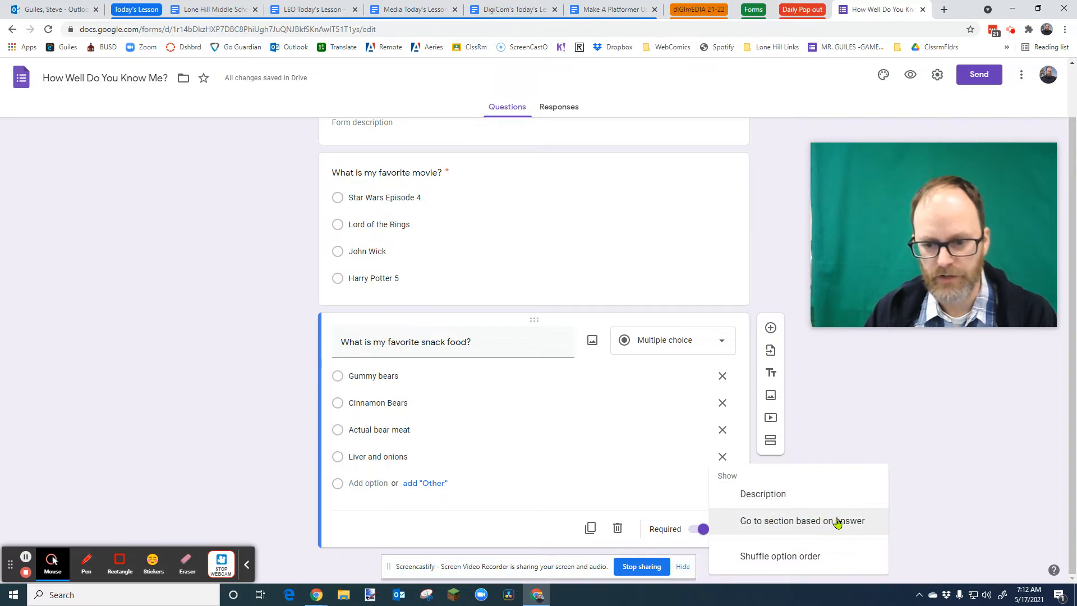
left_click(674, 483)
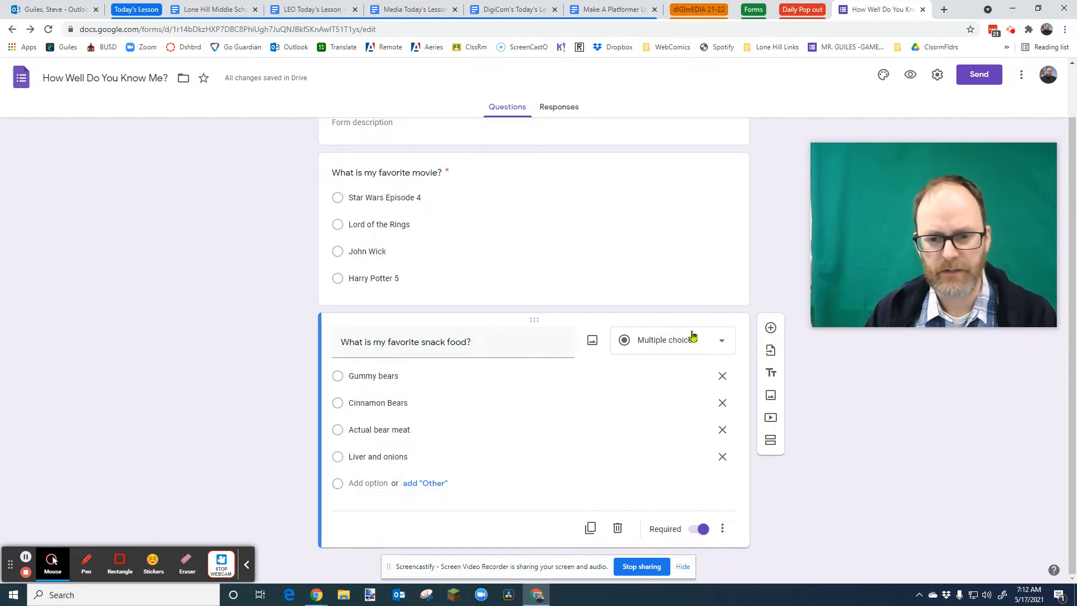
- Add a third question "How awesome am I on a scale of 1-10" as a linear scale question
left_click(770, 328)
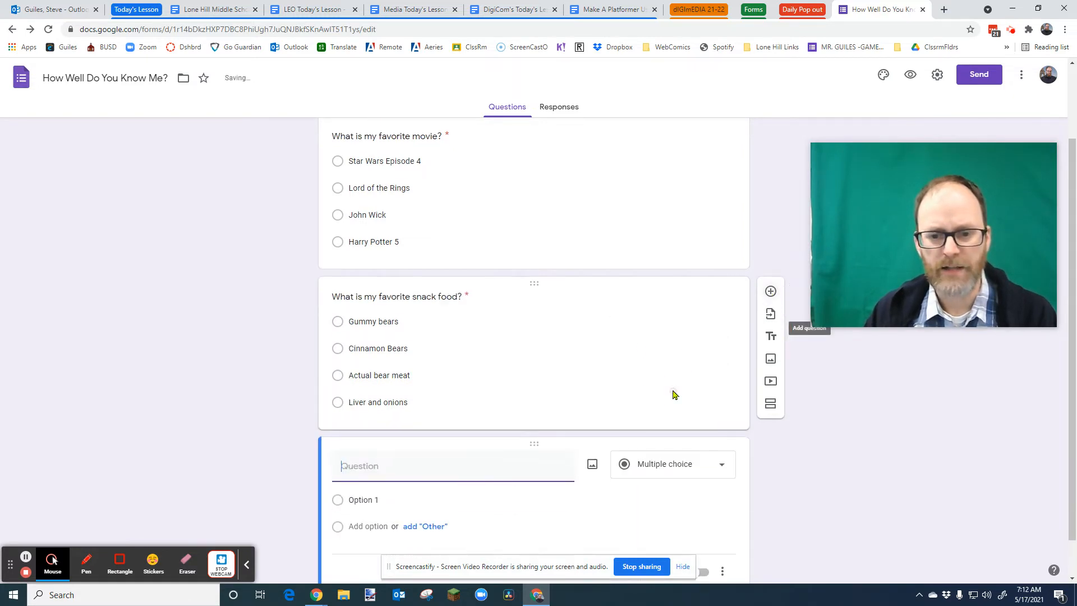
left_click(712, 422)
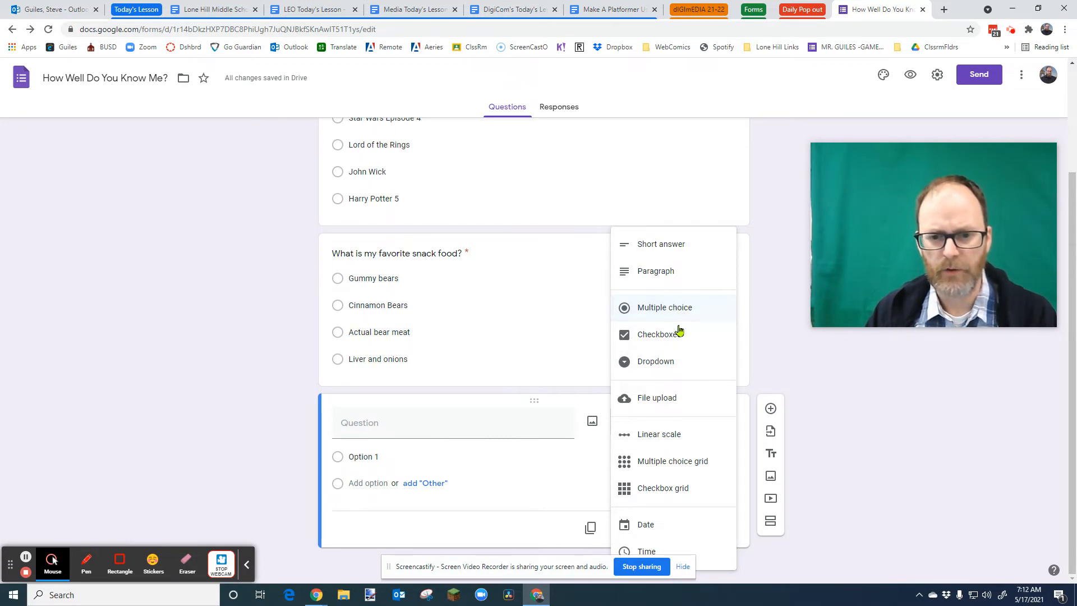
left_click(411, 429)
type("How much do you li")
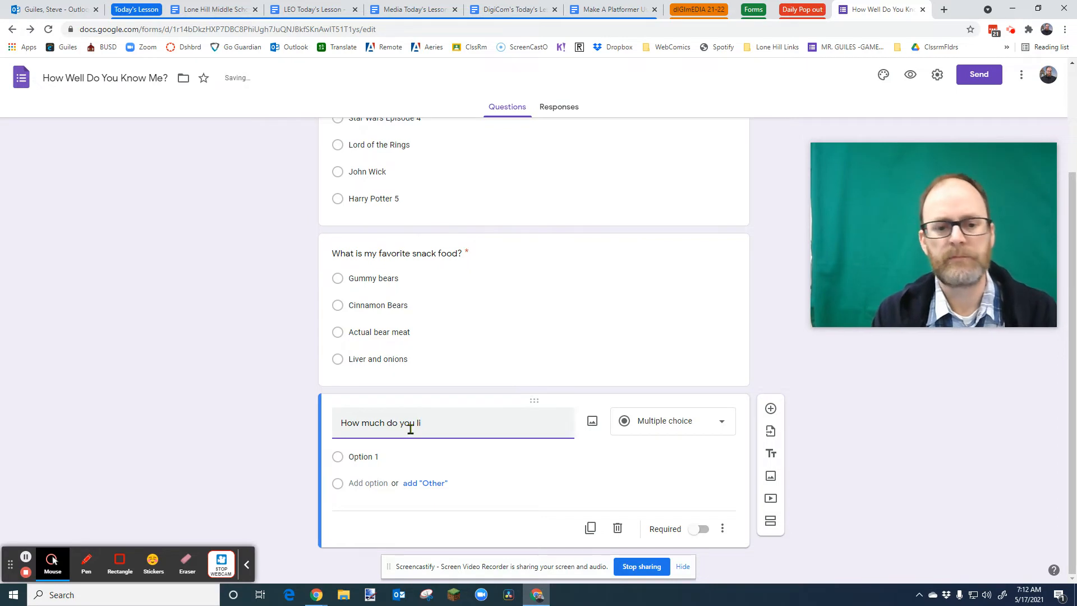
key("BackSpace")
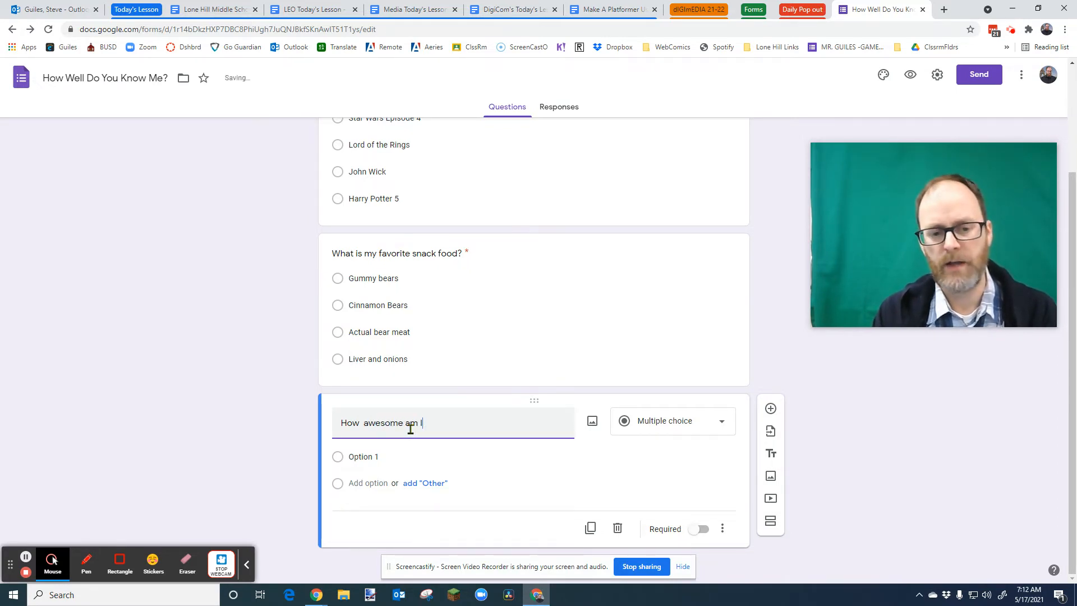
type("on a scale of 1-10")
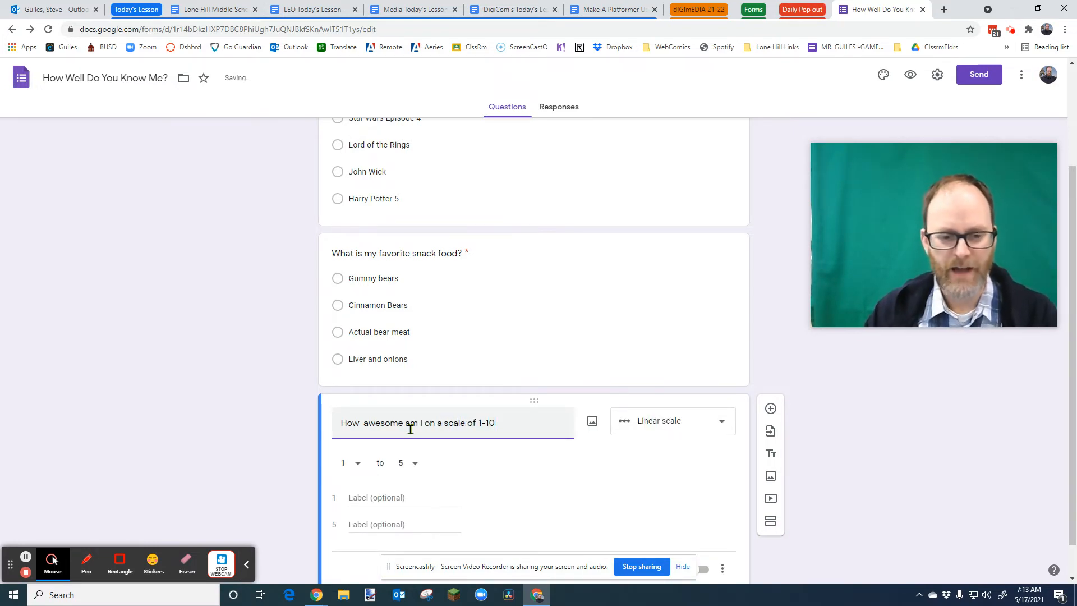
- Set the linear scale range from 1 to 10 and make the question required
left_click(426, 466)
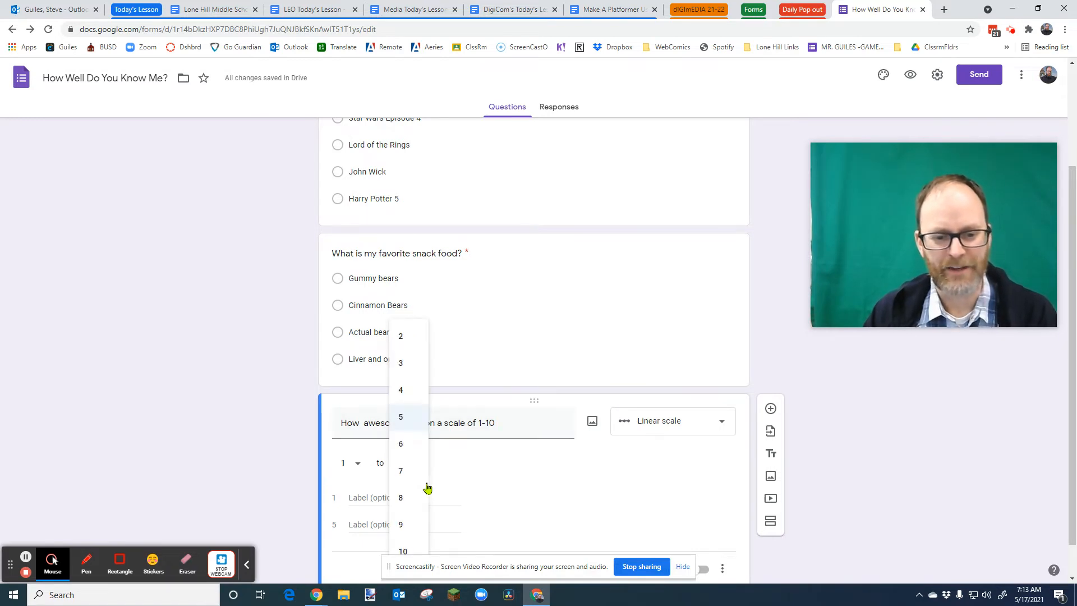
left_click(413, 543)
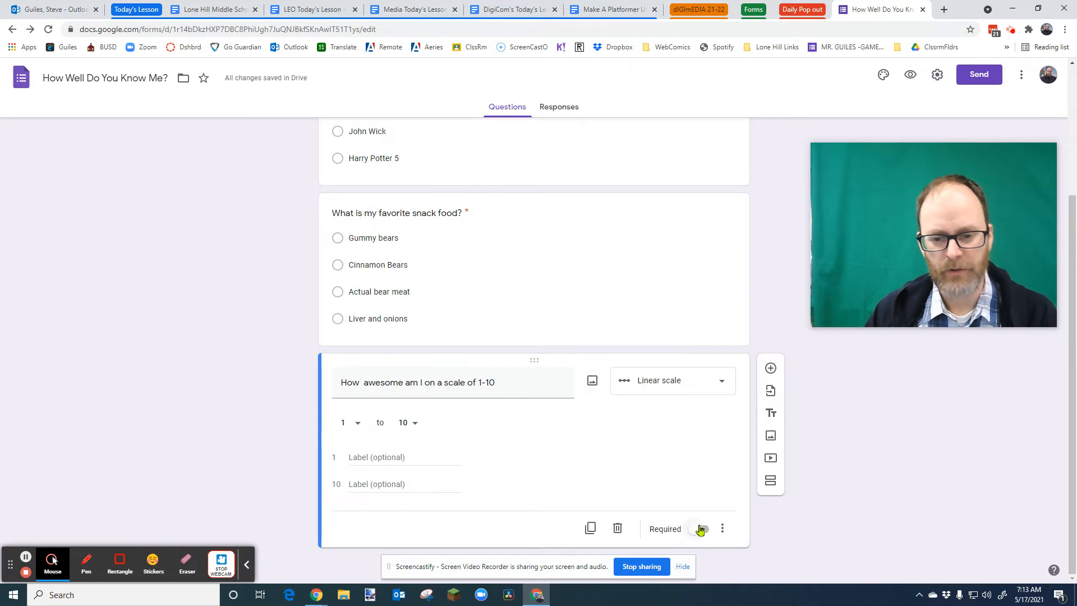
left_click(703, 530)
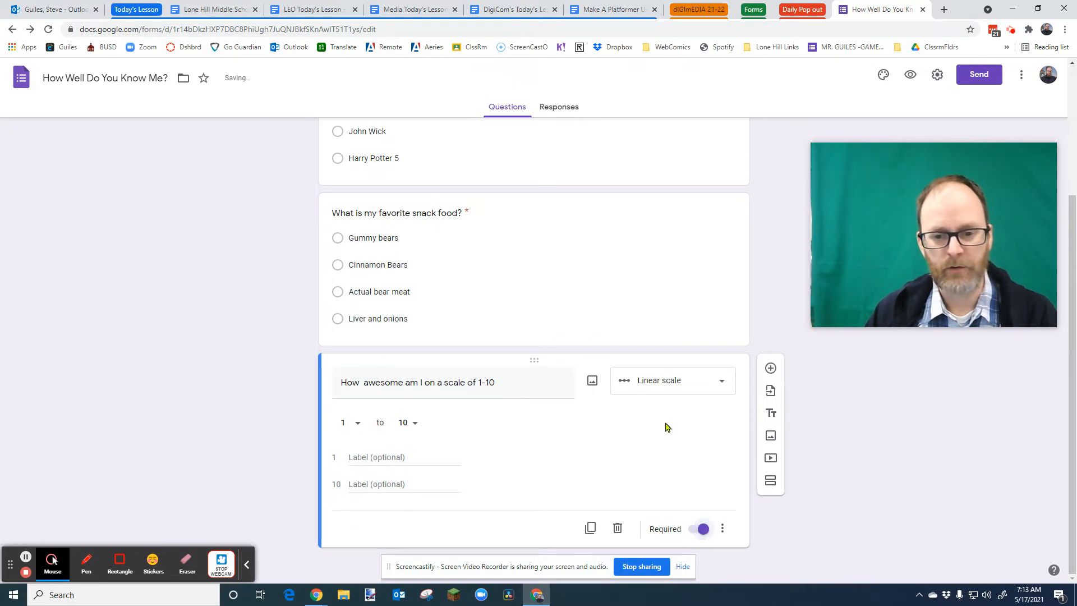
- Preview the form and submit a test response choosing Star Wars Episode 4, Cinnamon Bears and 8
scroll(619, 476, "up", 3)
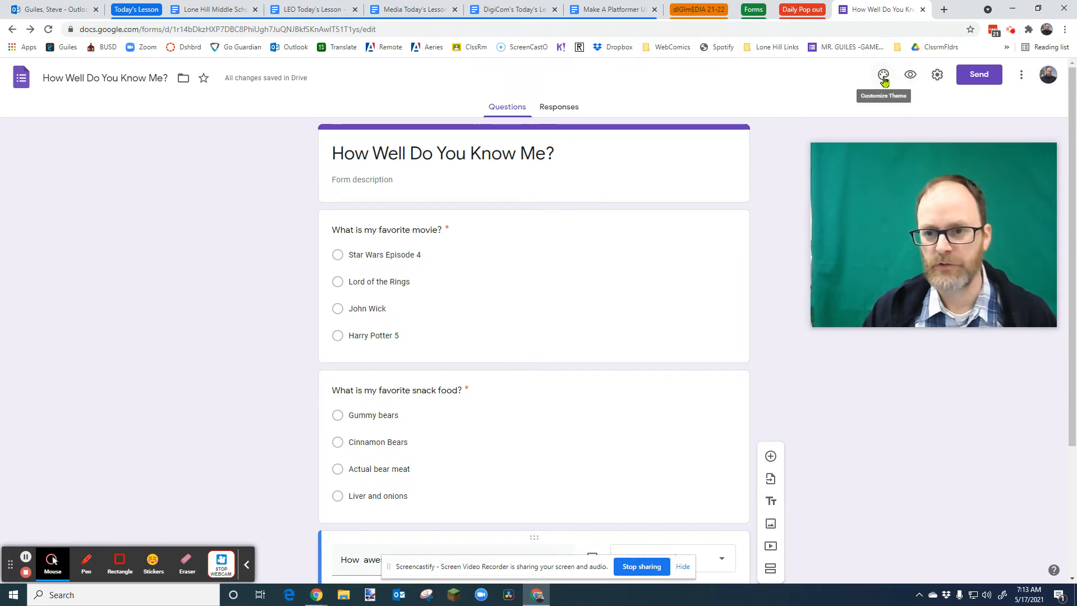
left_click(909, 77)
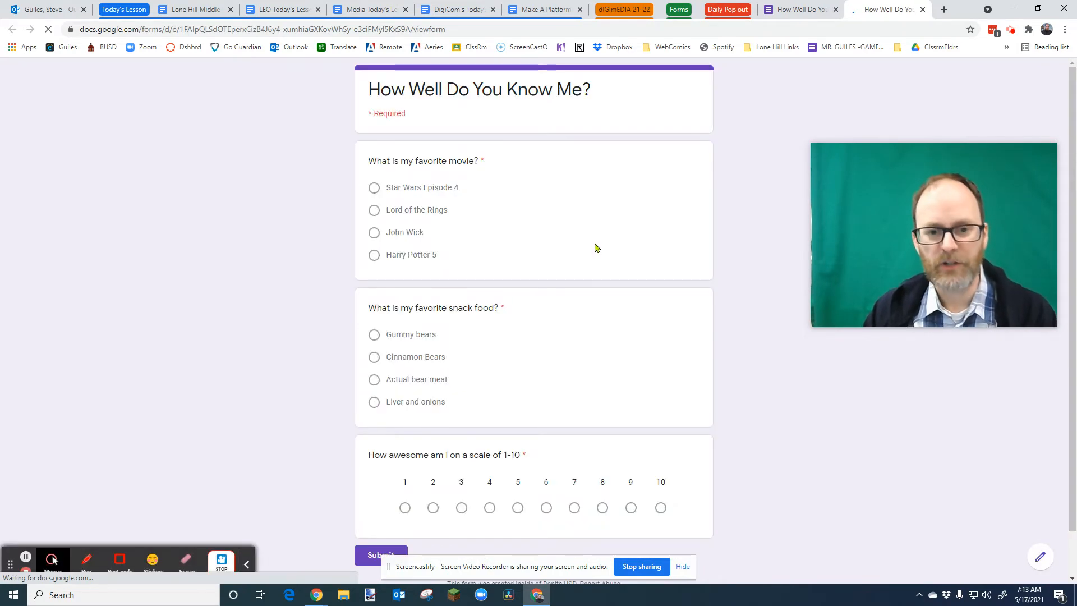
scroll(425, 408, "down", 1)
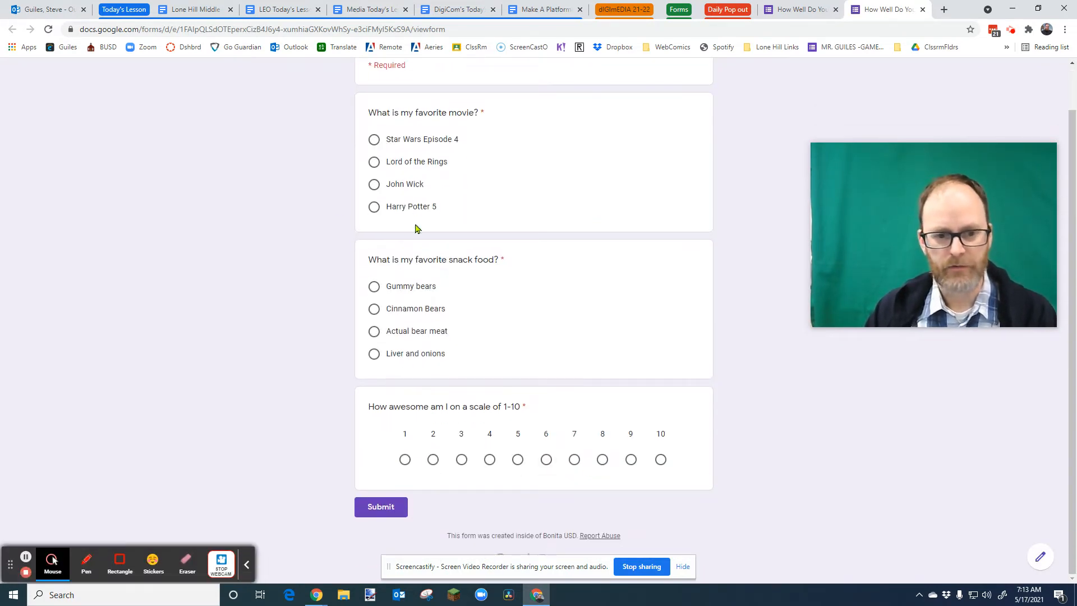
scroll(482, 342, "up", 1)
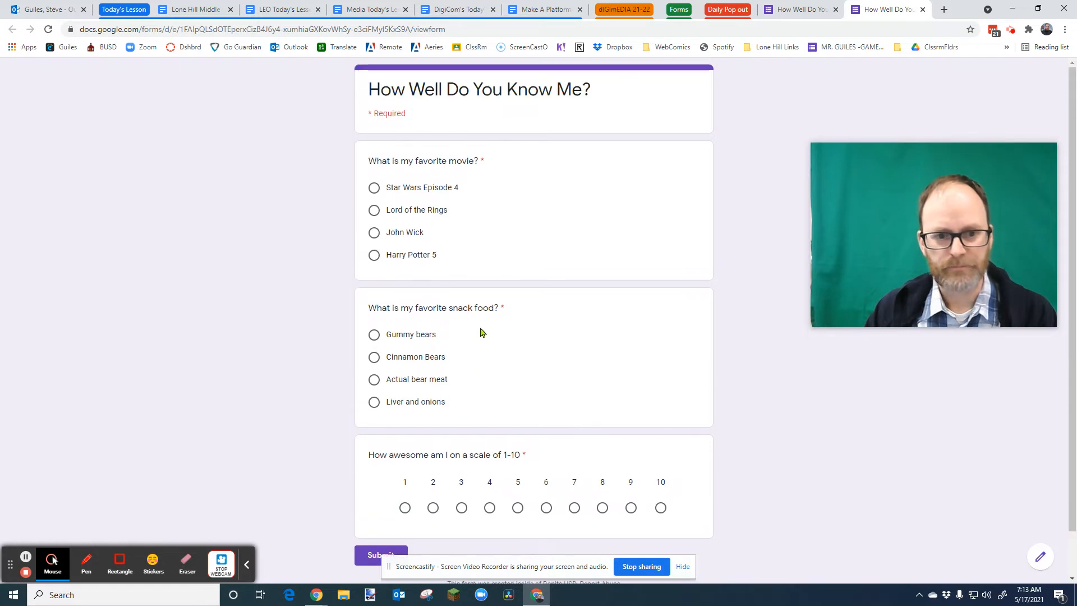
left_click(373, 188)
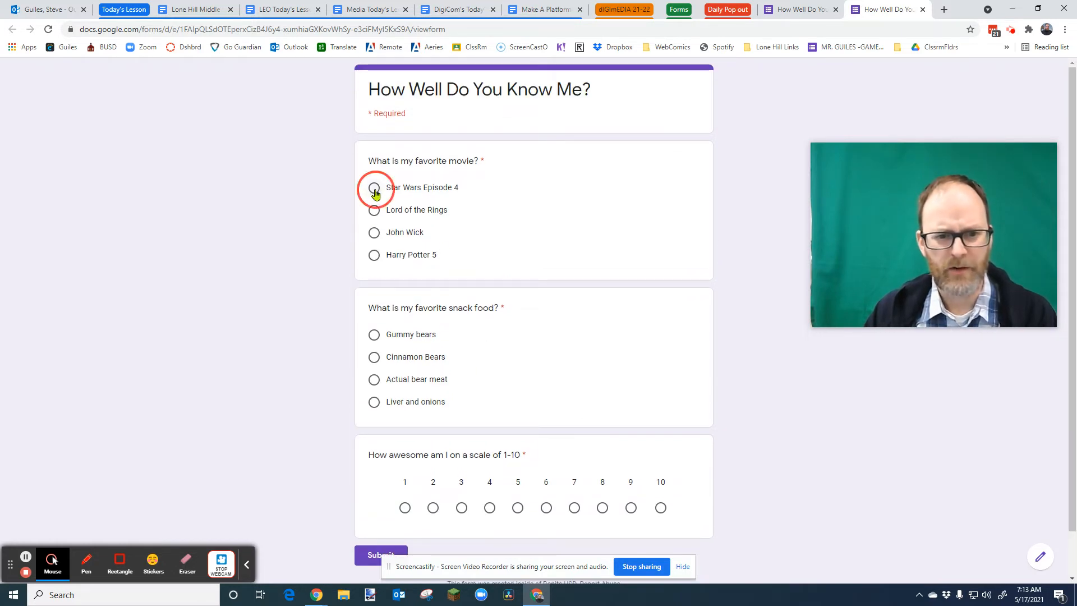
scroll(565, 238, "down", 1)
left_click(373, 311)
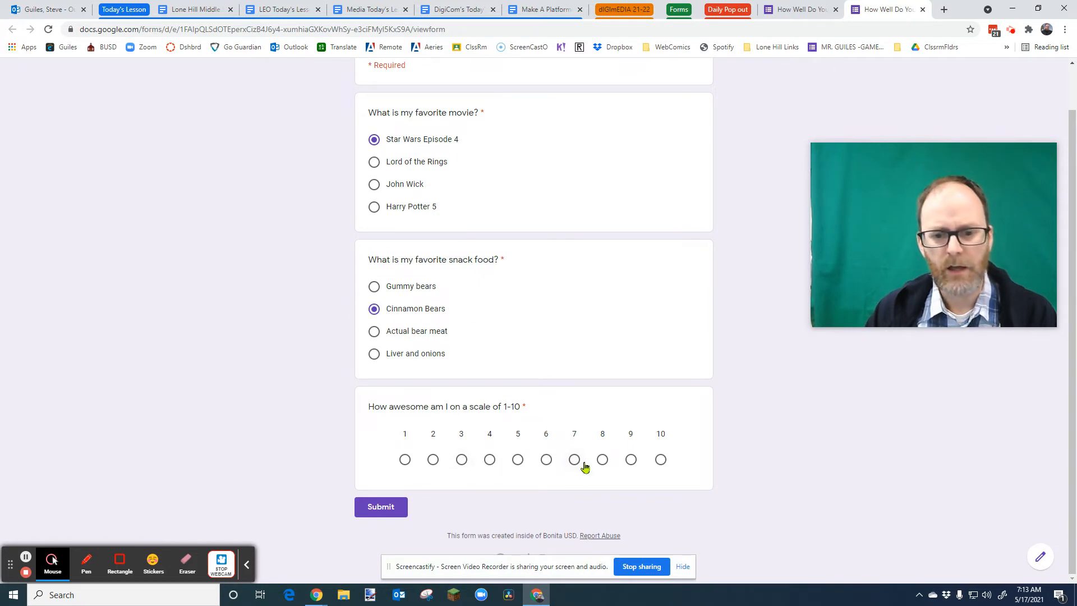
left_click(602, 460)
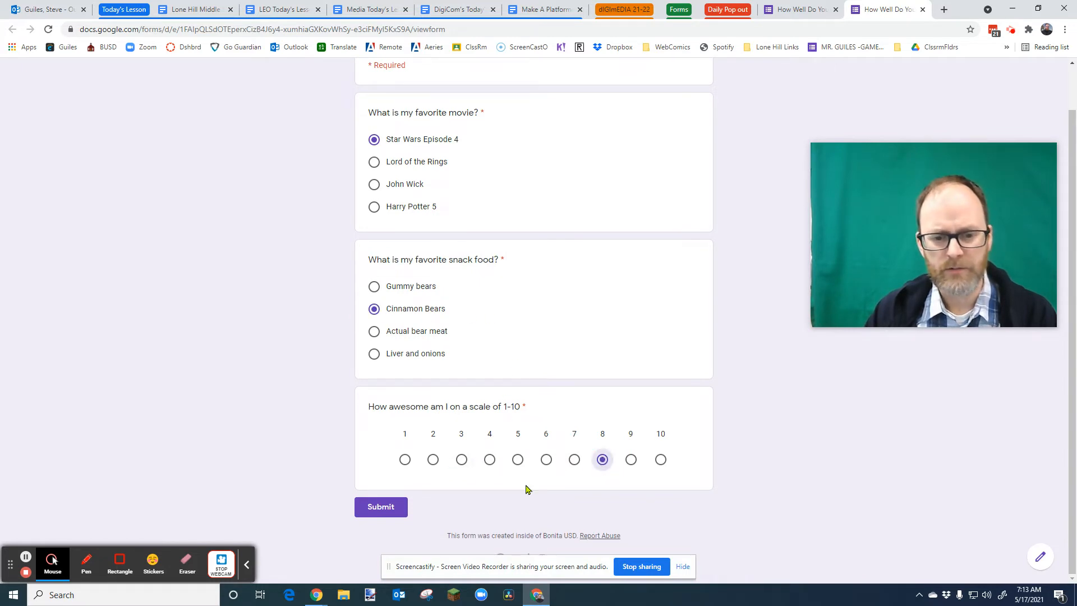
left_click(386, 508)
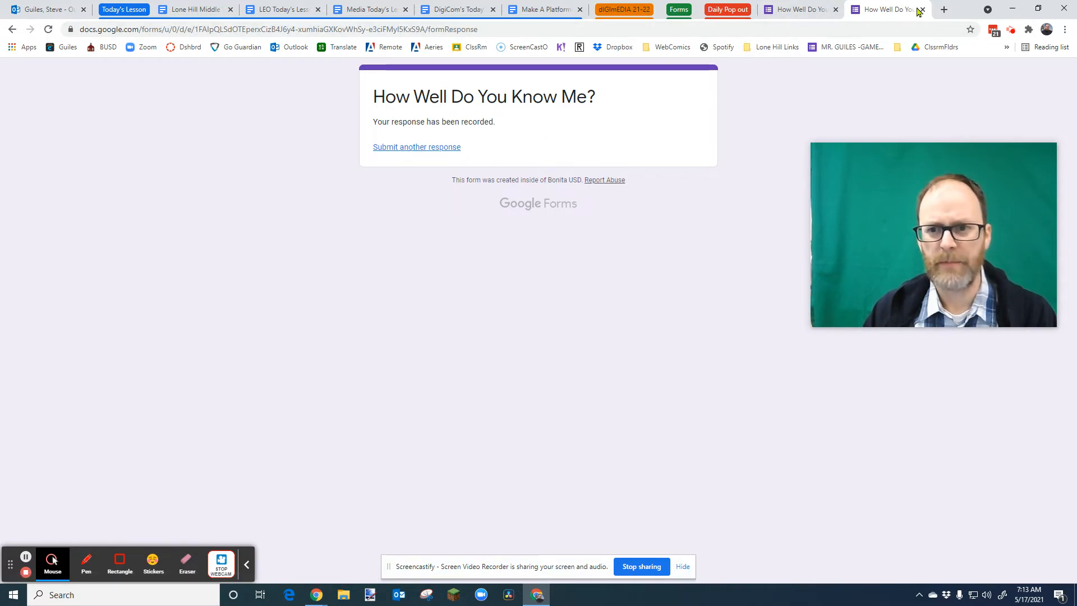
- Return to the form editor and review the summary charts of the responses
left_click(801, 9)
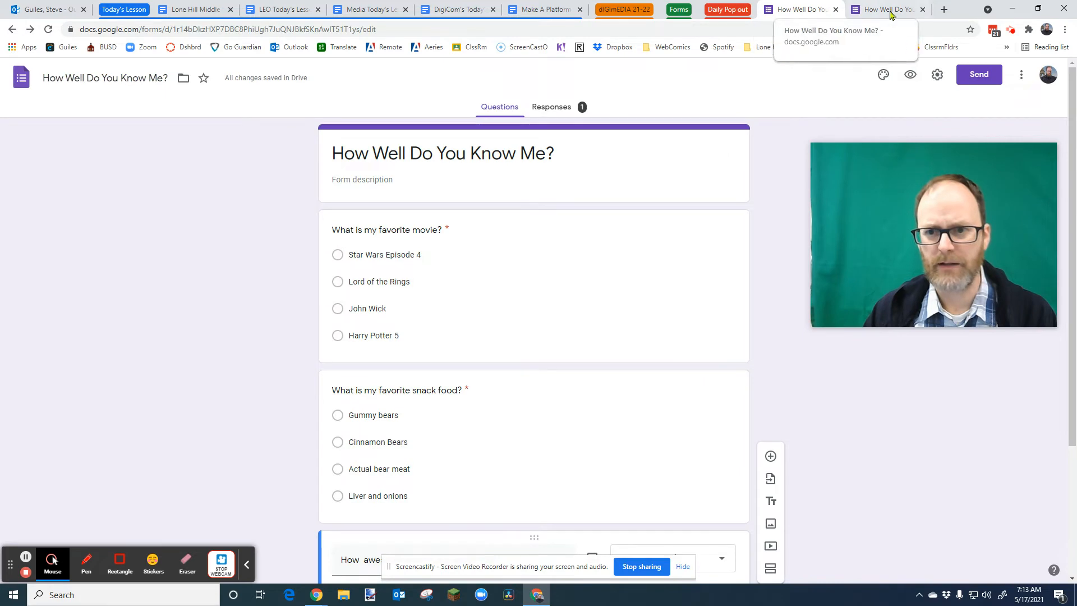
left_click(936, 75)
left_click(786, 119)
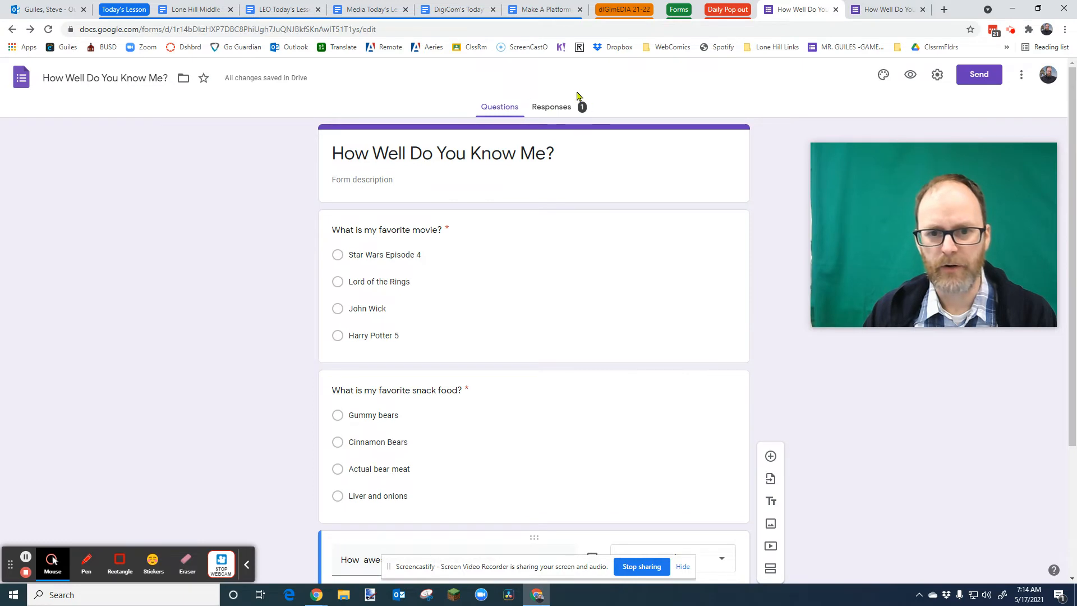
left_click(556, 109)
scroll(547, 254, "down", 4)
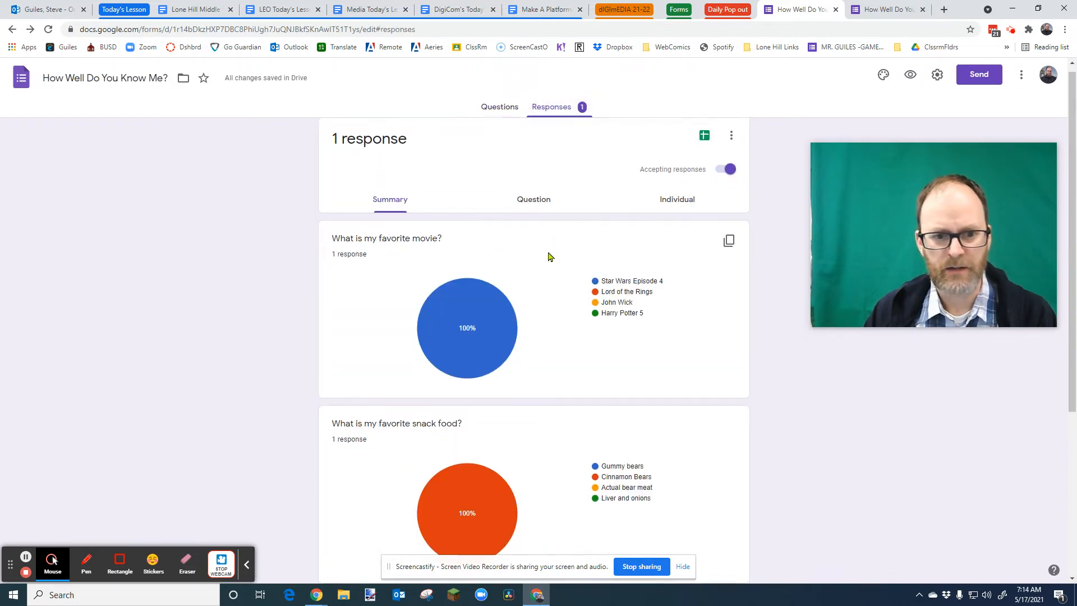
scroll(507, 326, "up", 3)
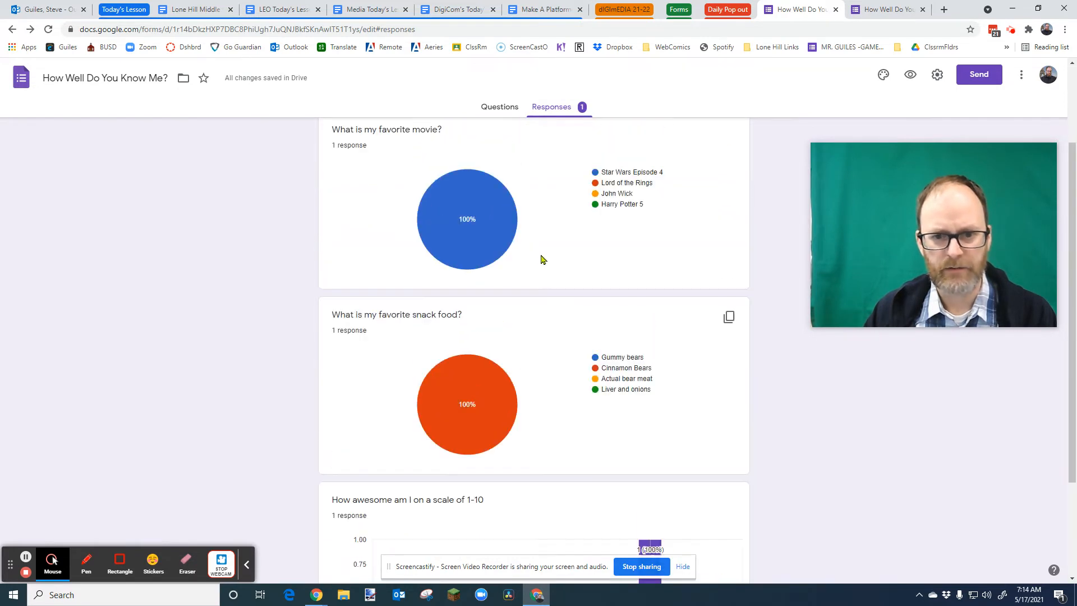
scroll(439, 224, "down", 3)
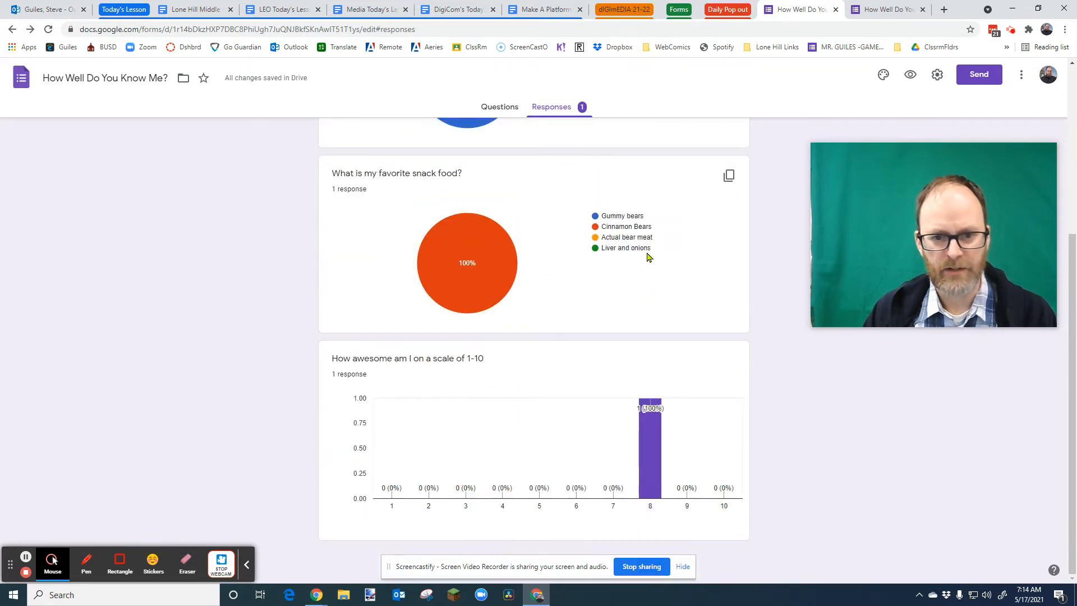
mouse_move(651, 452)
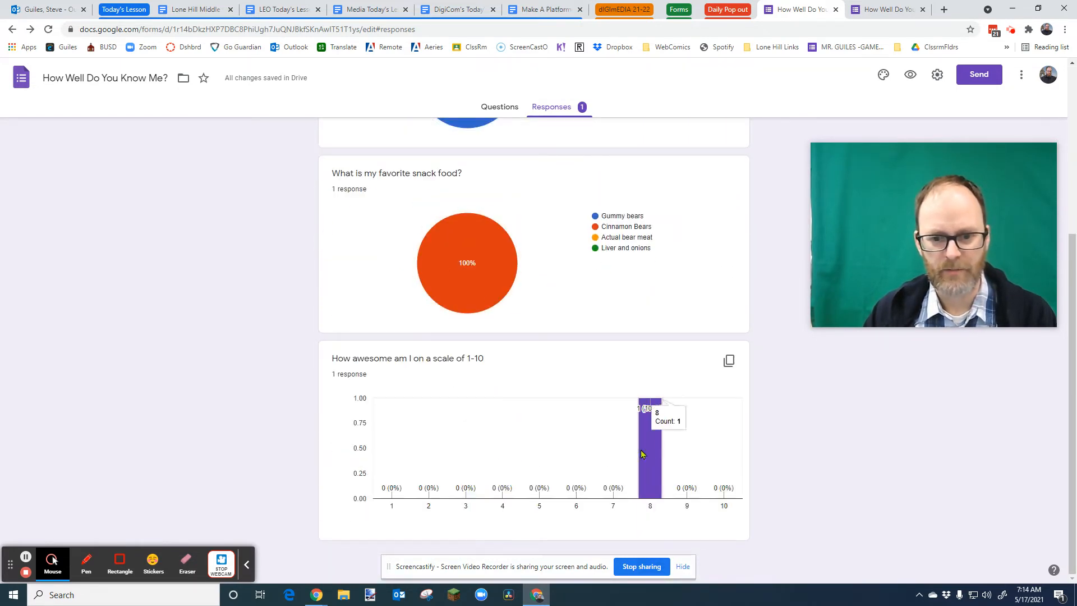
scroll(651, 451, "up", 5)
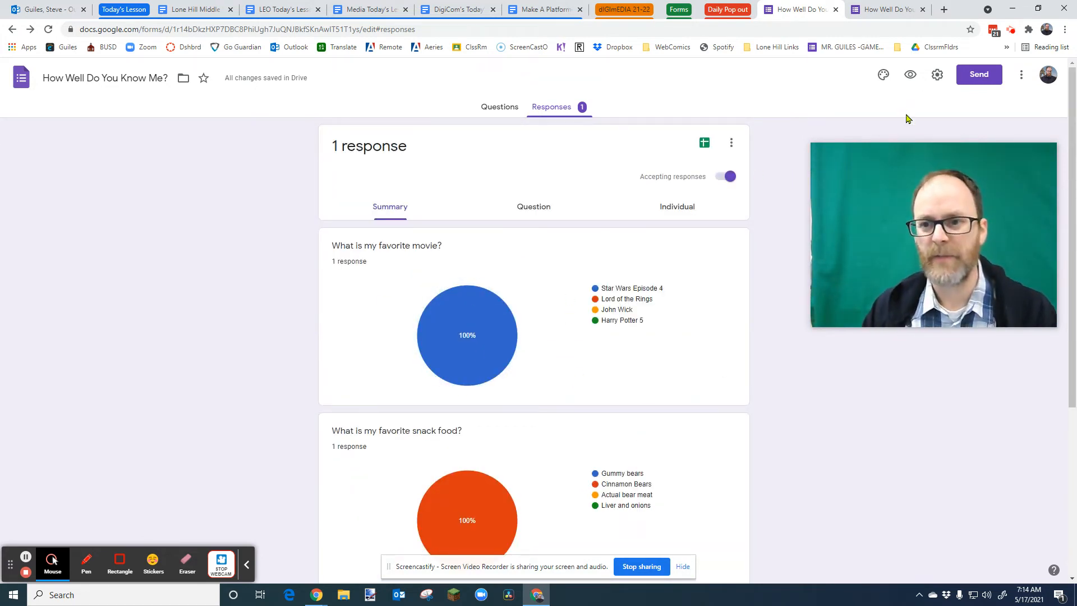
- Open the theme options and insert the colorful candy image as the form header
left_click(883, 75)
left_click_drag(914, 174, 153, 161)
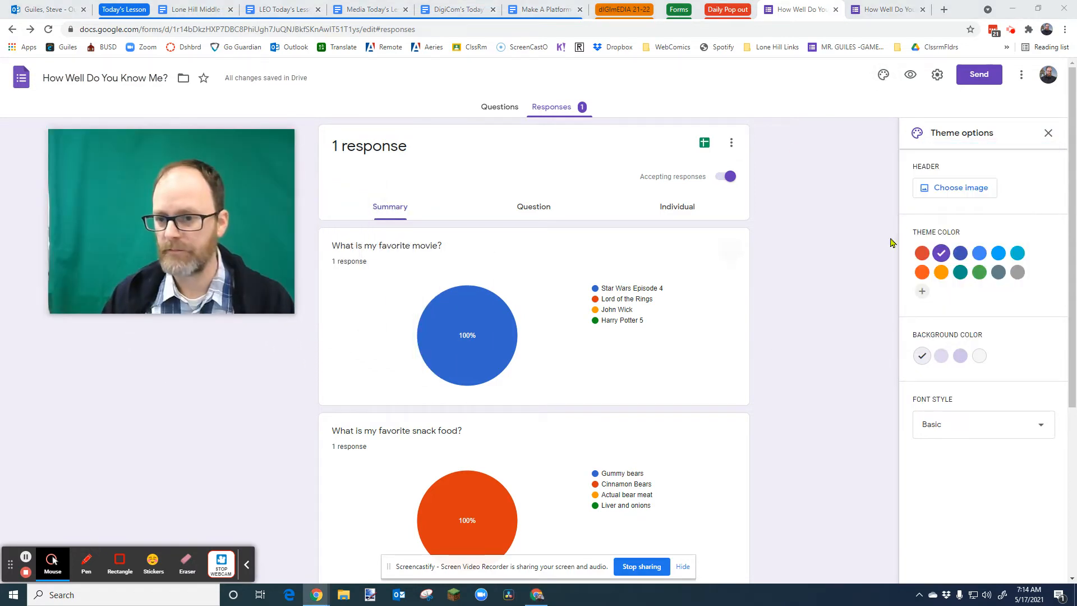
left_click(948, 191)
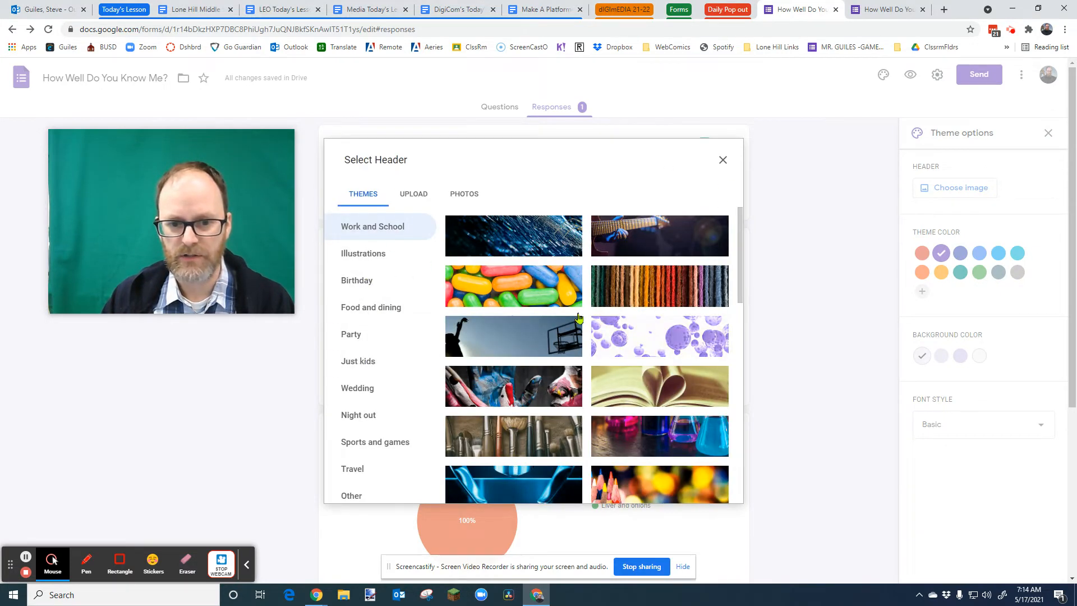
left_click(522, 283)
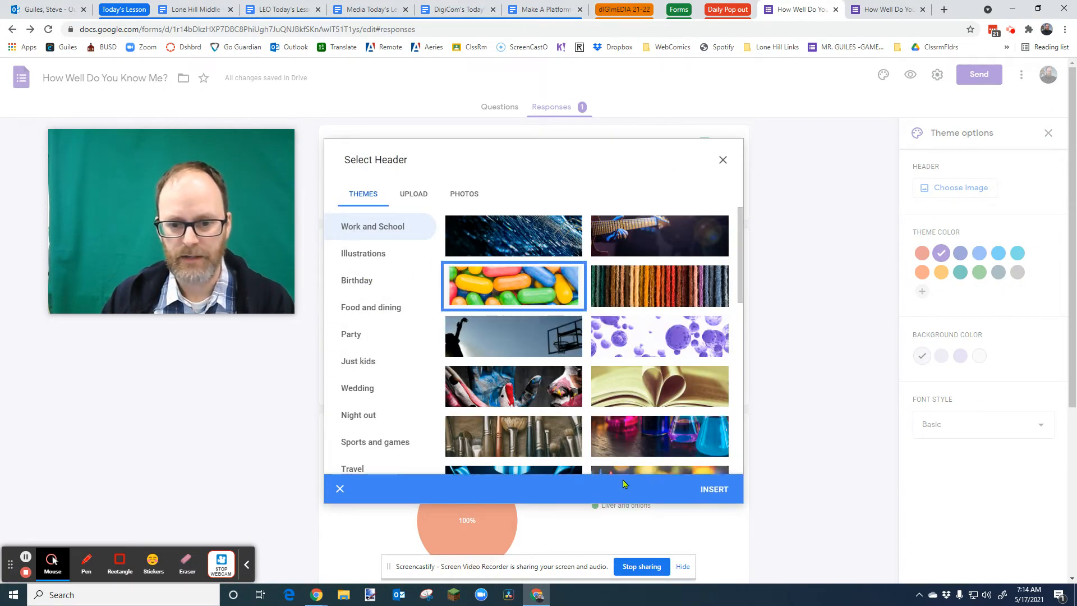
left_click(716, 491)
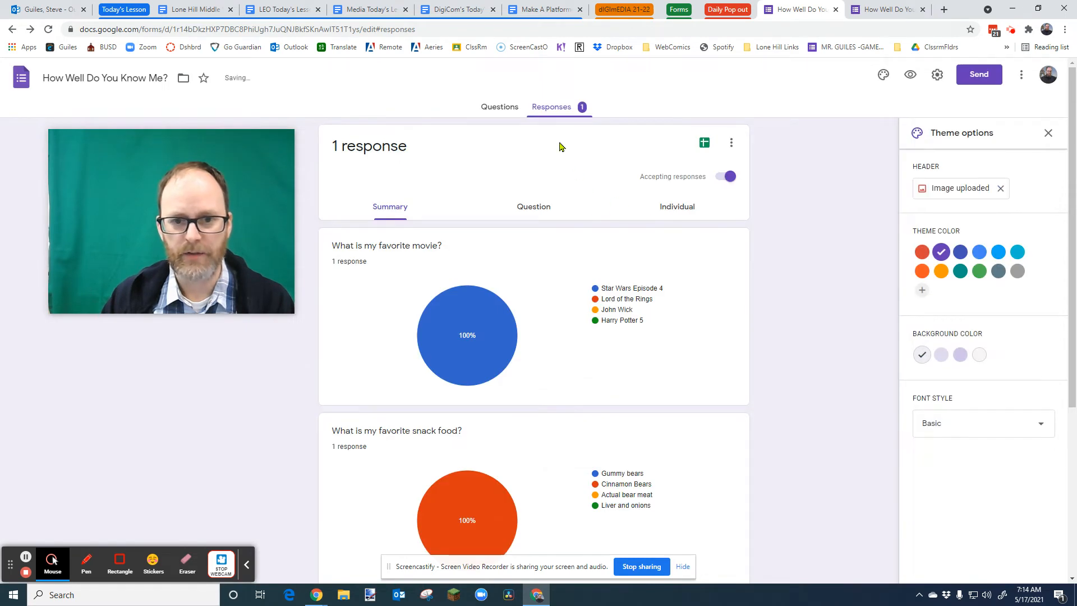
- Set the theme's font style to Playful
left_click_drag(297, 169, 319, 289)
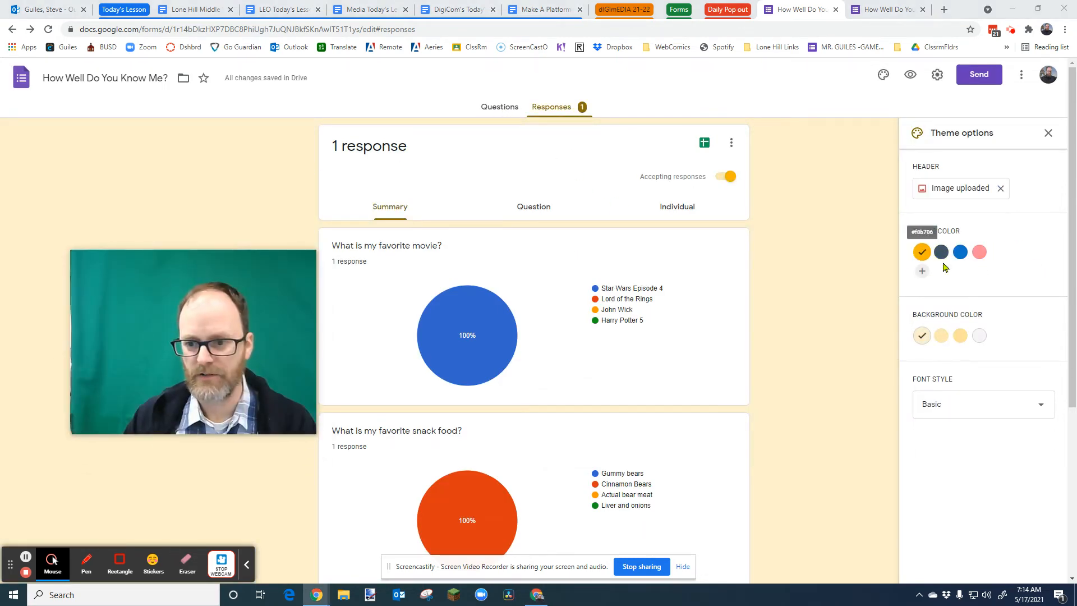
left_click(1035, 401)
left_click(948, 483)
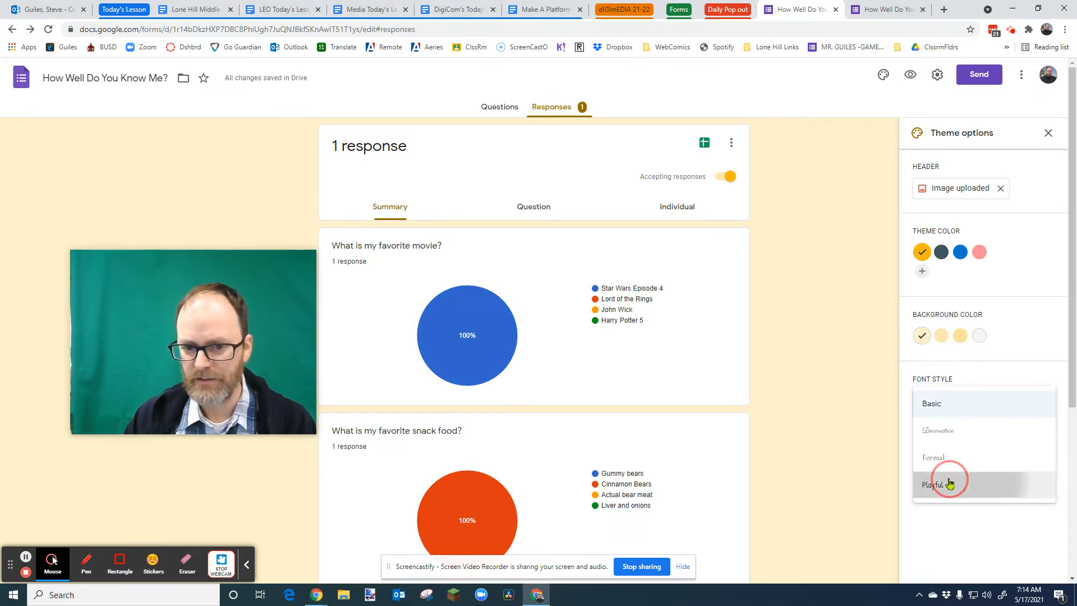
- Preview the themed form, then close the preview tabs and return to the questions view
left_click(911, 75)
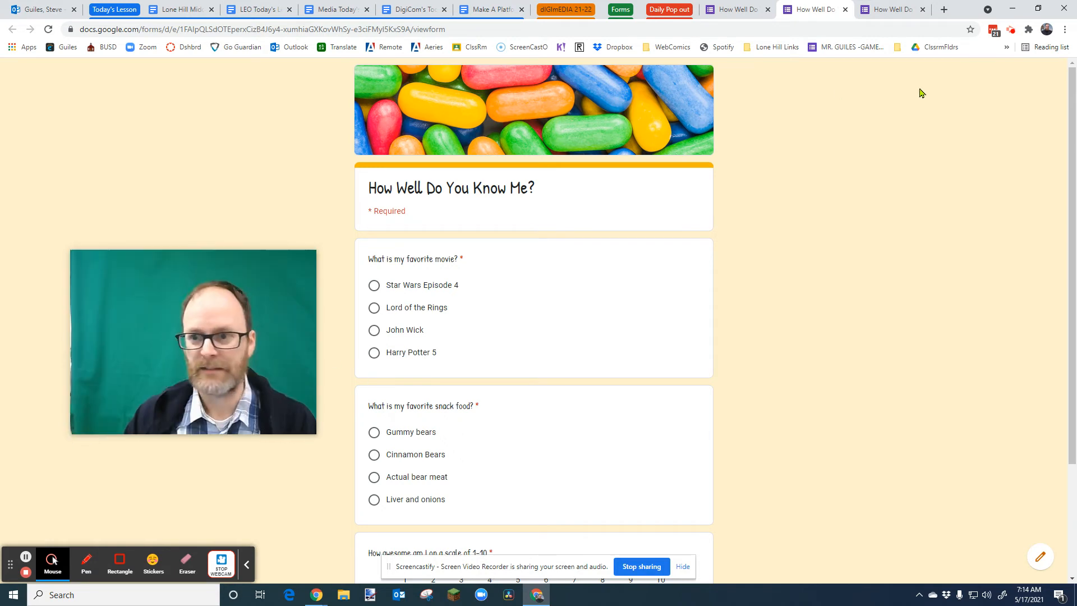
scroll(819, 191, "down", 1)
scroll(875, 185, "up", 1)
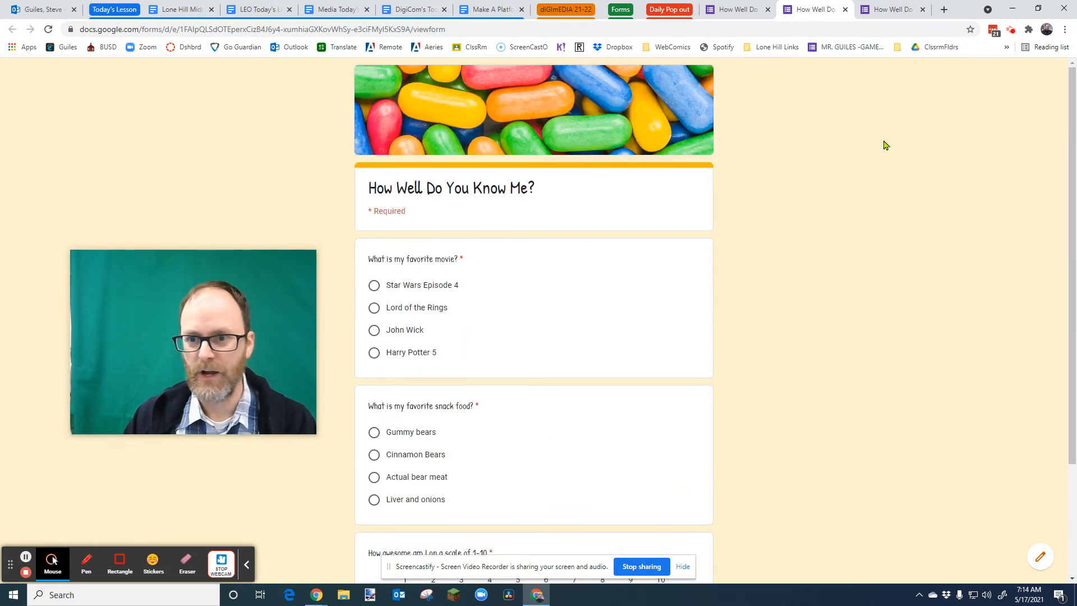
left_click(746, 10)
left_click(808, 11)
left_click(845, 10)
left_click(845, 10)
left_click(502, 110)
left_click_drag(211, 284, 179, 179)
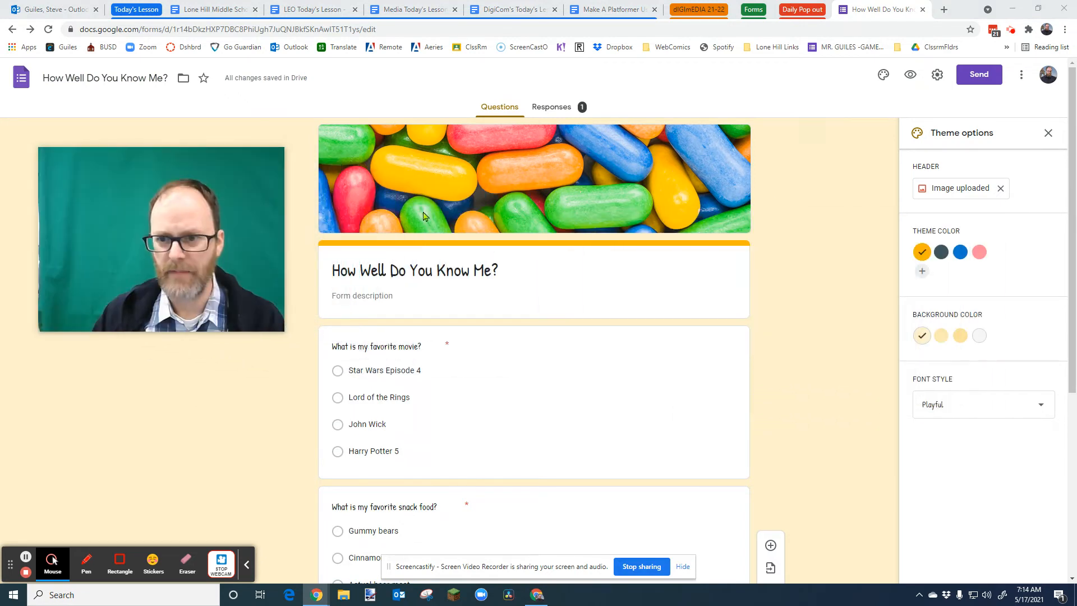
- Change the form settings to drop the organization sign-in restriction and limit respondents to one response, then save
left_click(938, 76)
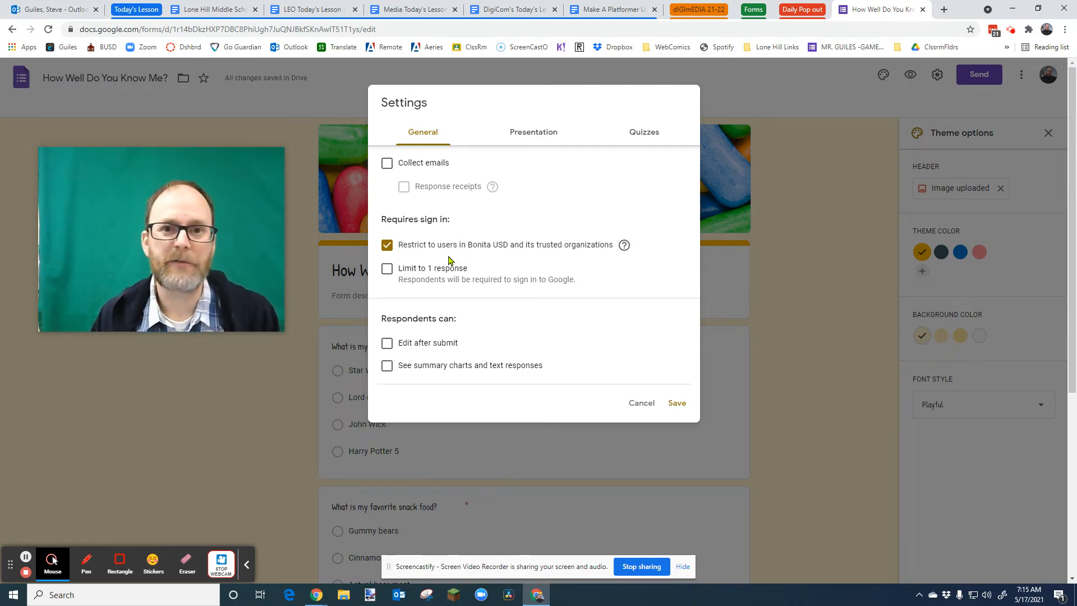
left_click(389, 246)
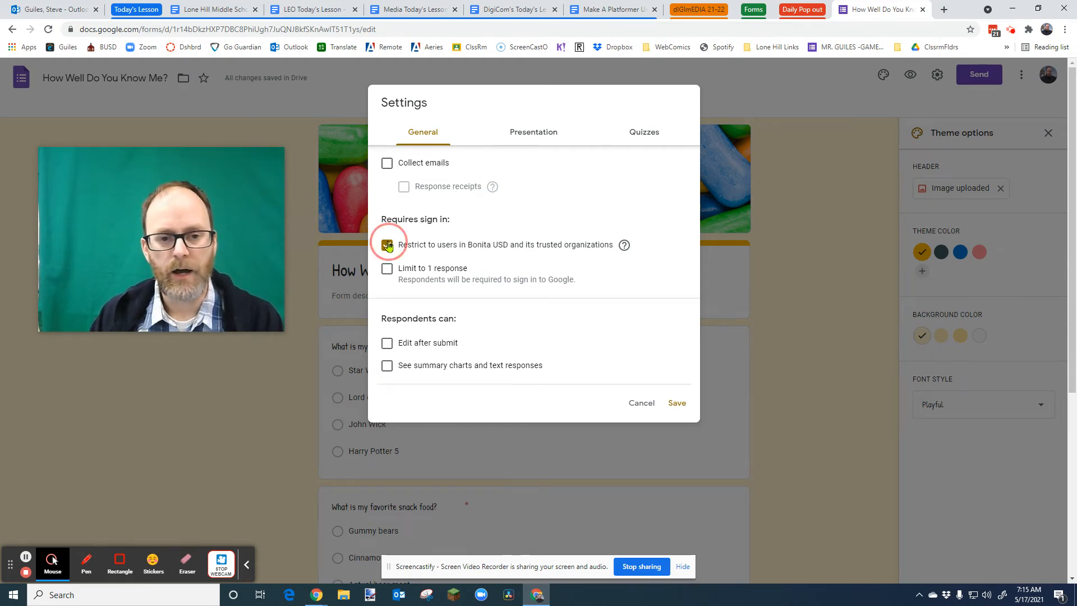
left_click(386, 269)
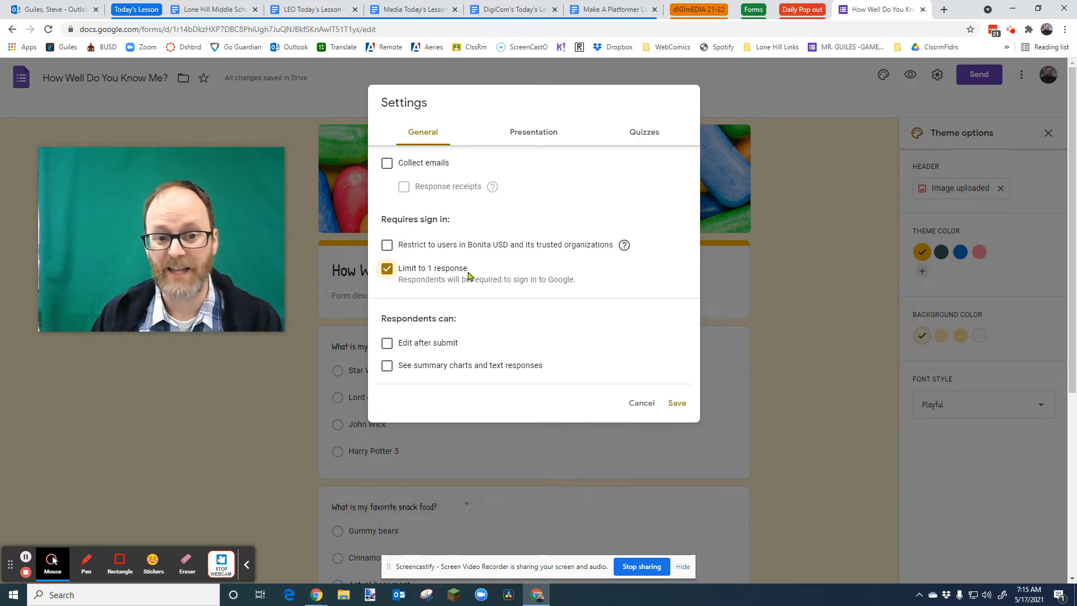
left_click(387, 269)
left_click(387, 269)
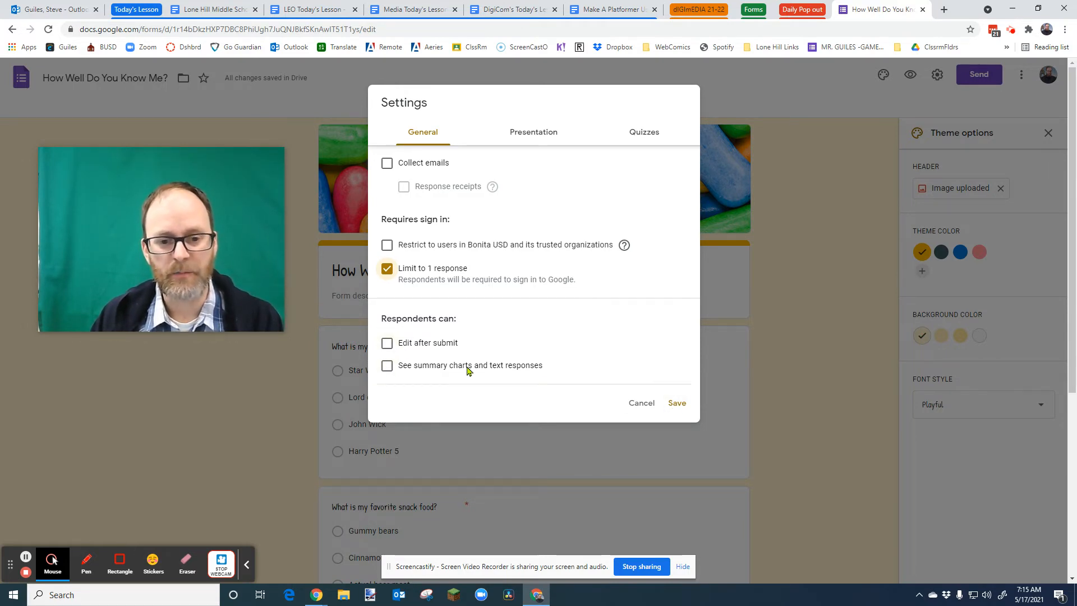
left_click(388, 367)
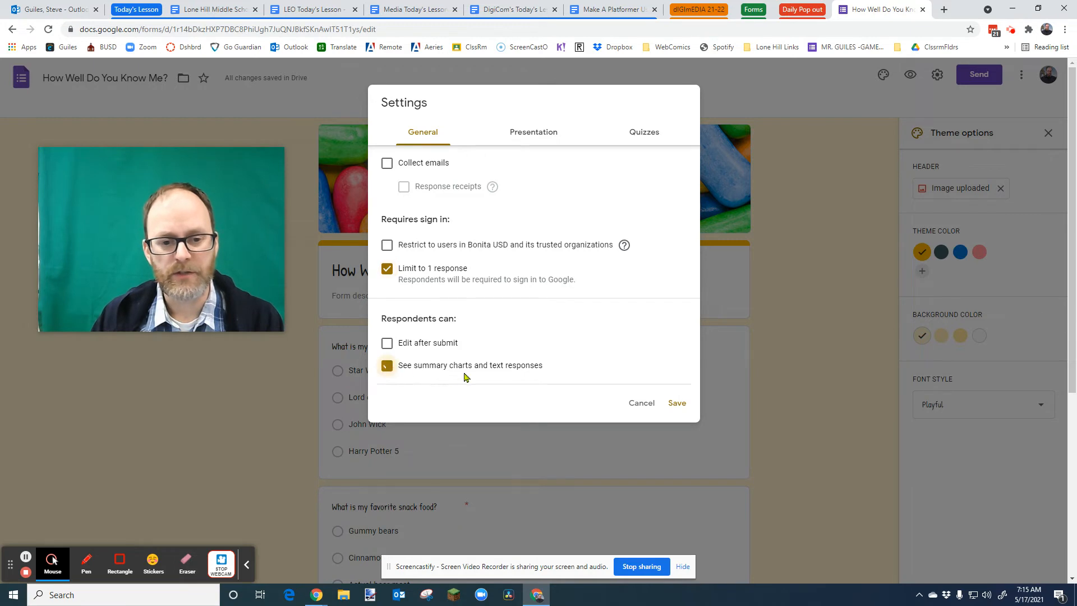
left_click(387, 368)
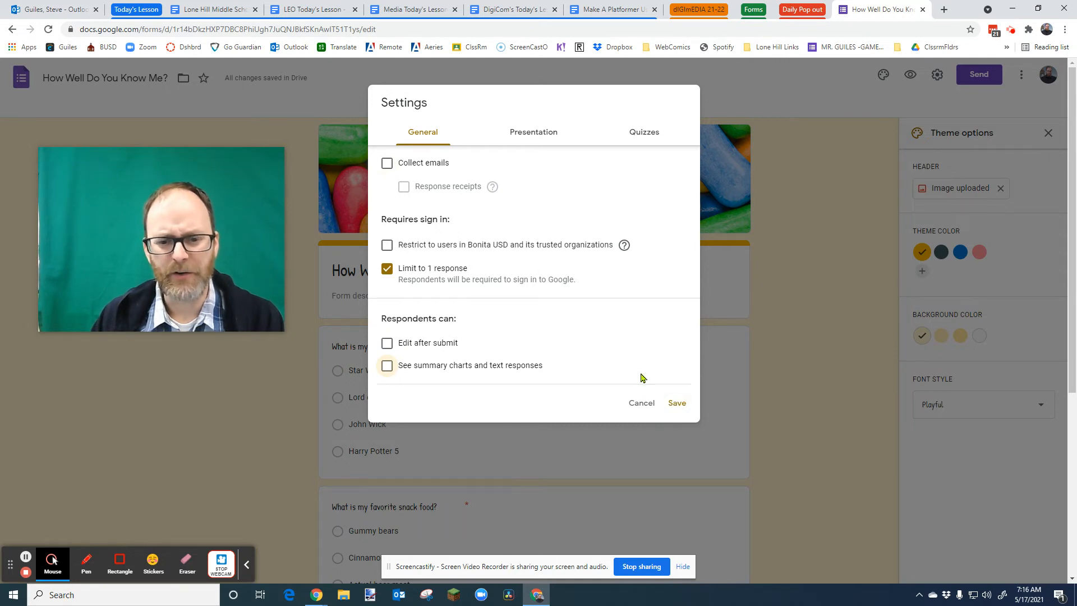
left_click(683, 408)
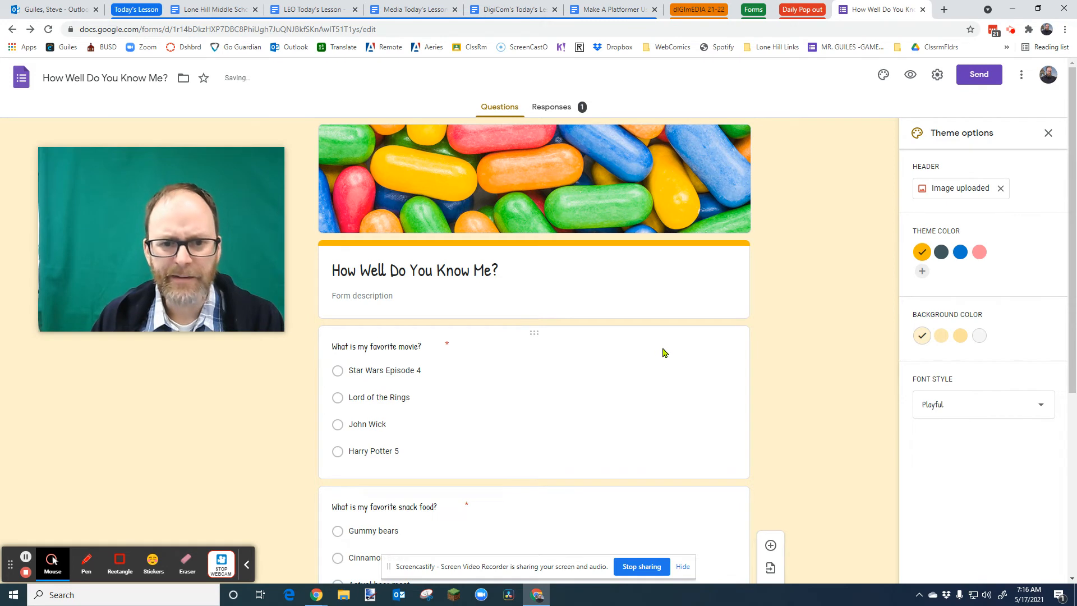
- Copy a shortened link to the form from the send dialog
scroll(788, 293, "down", 5)
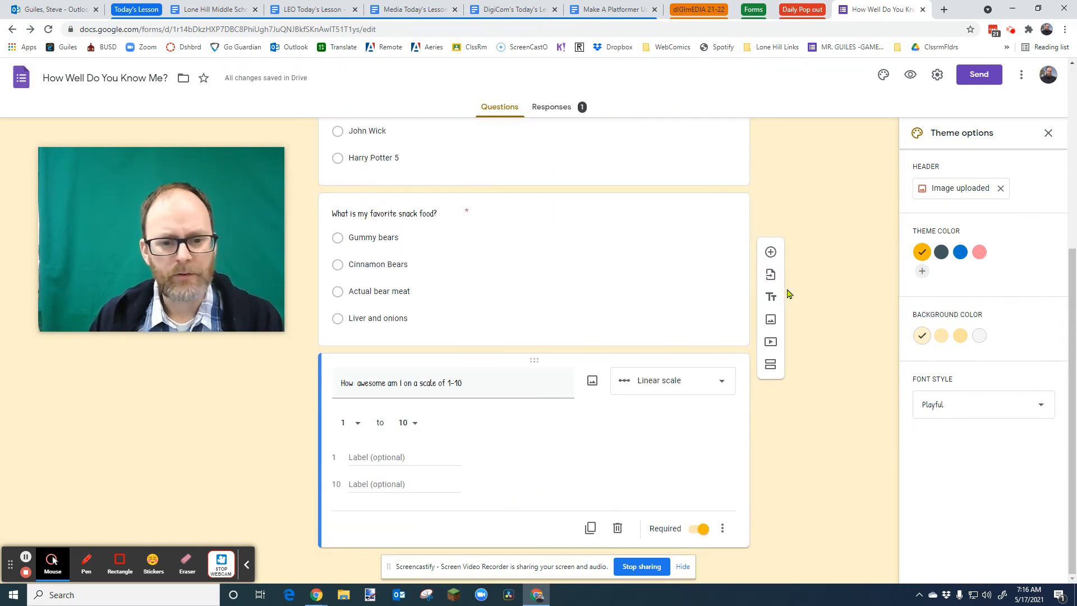
scroll(787, 294, "up", 5)
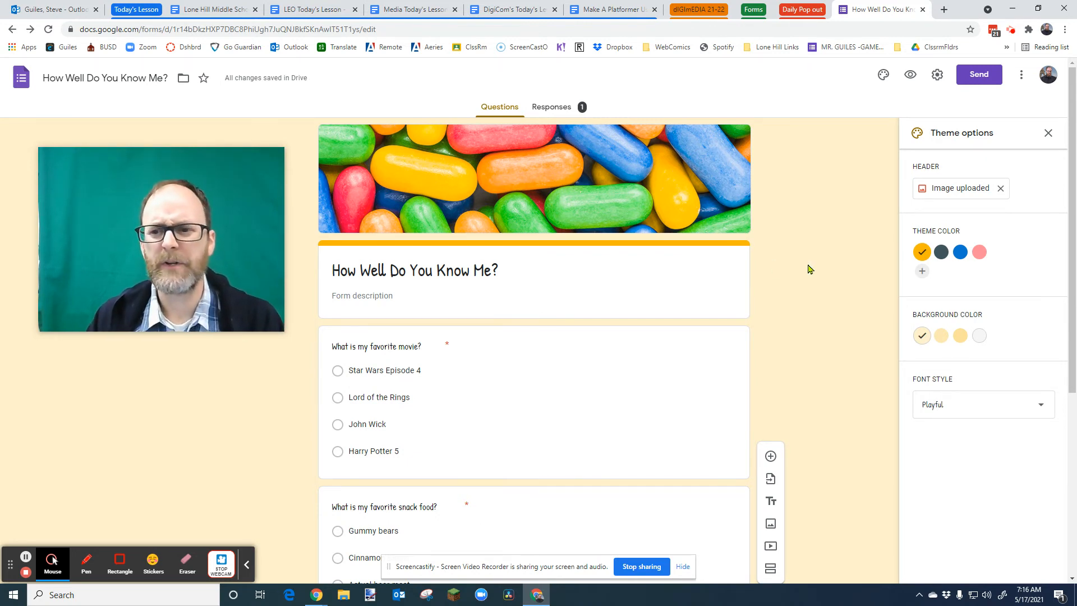
left_click(977, 82)
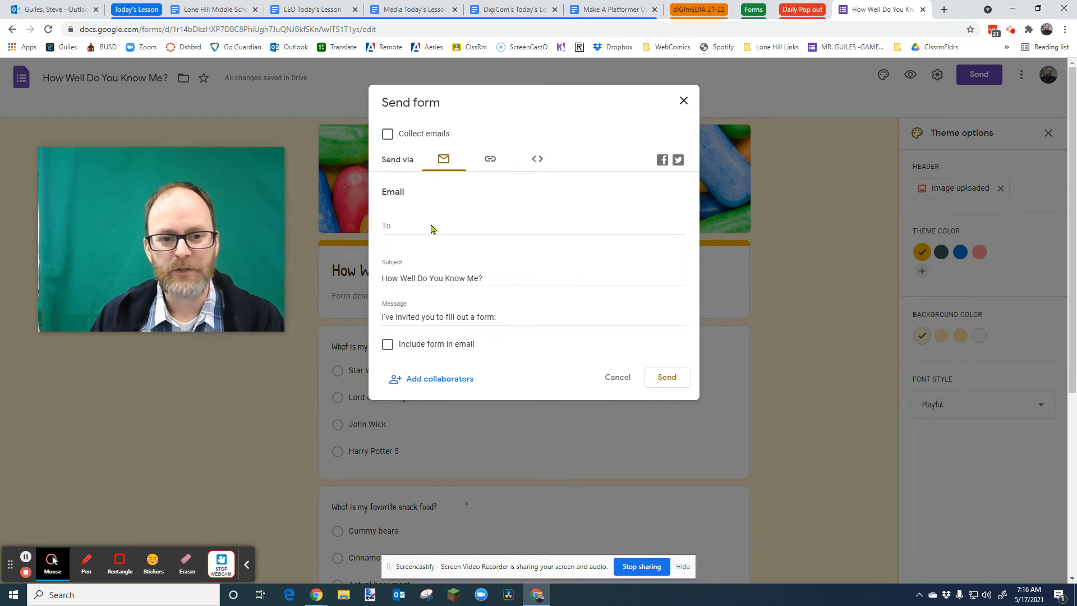
left_click(405, 229)
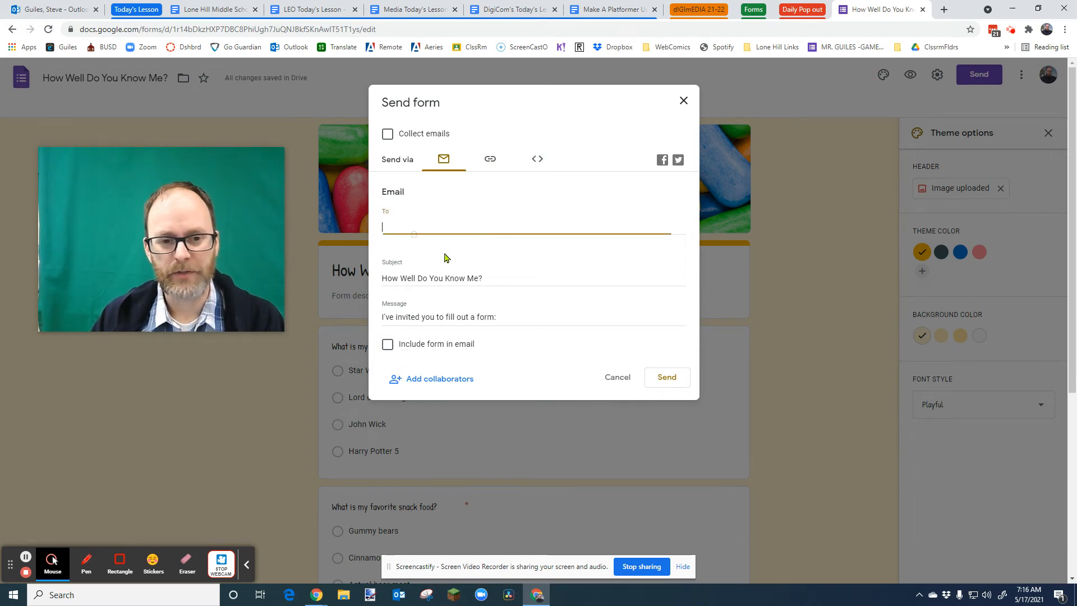
left_click(491, 160)
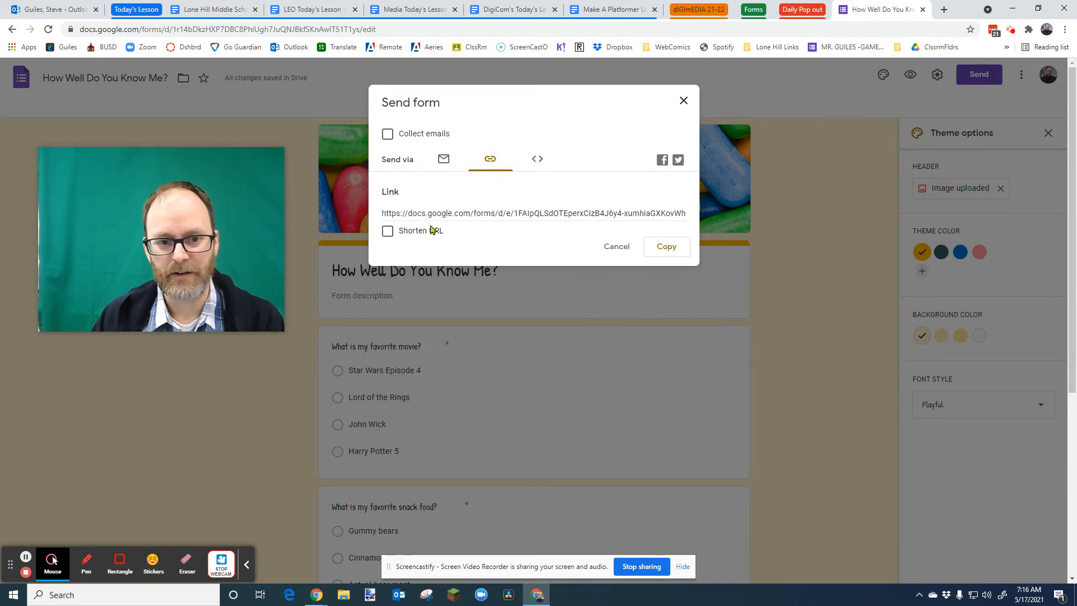
left_click(387, 231)
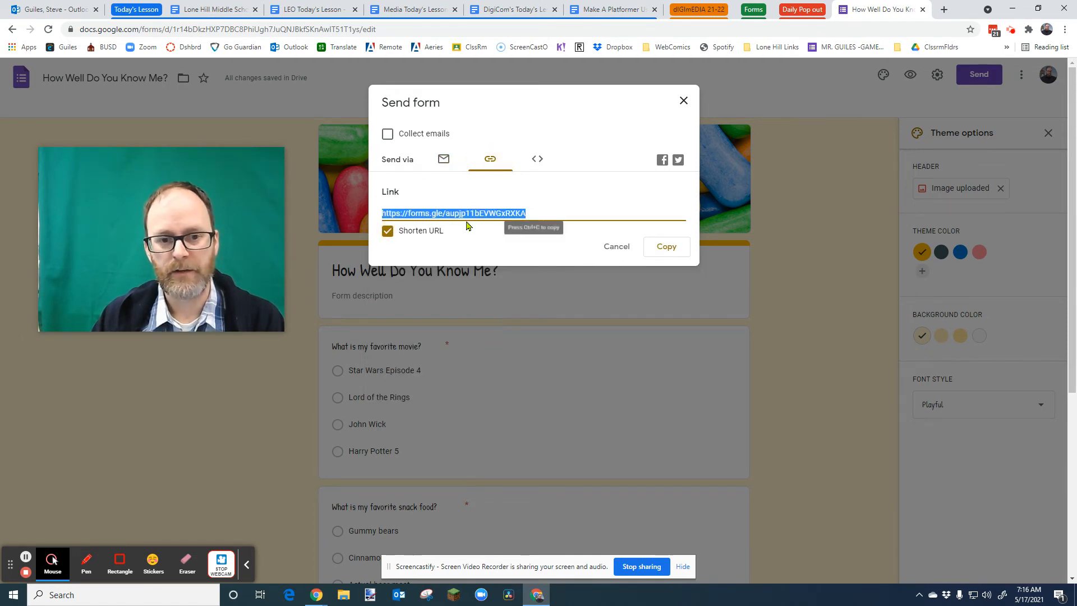
left_click(654, 246)
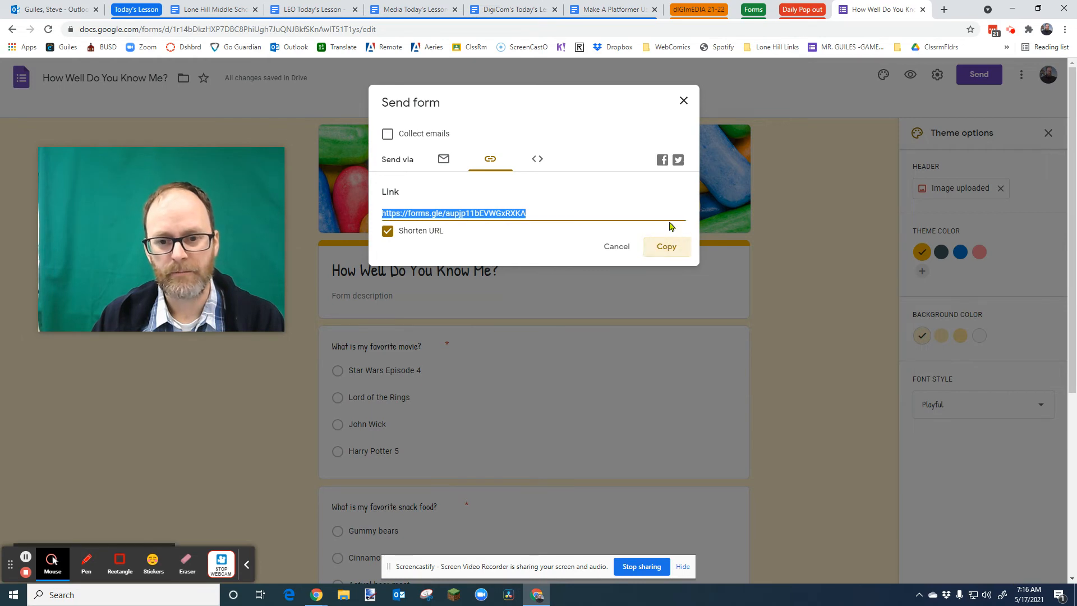
left_click(685, 101)
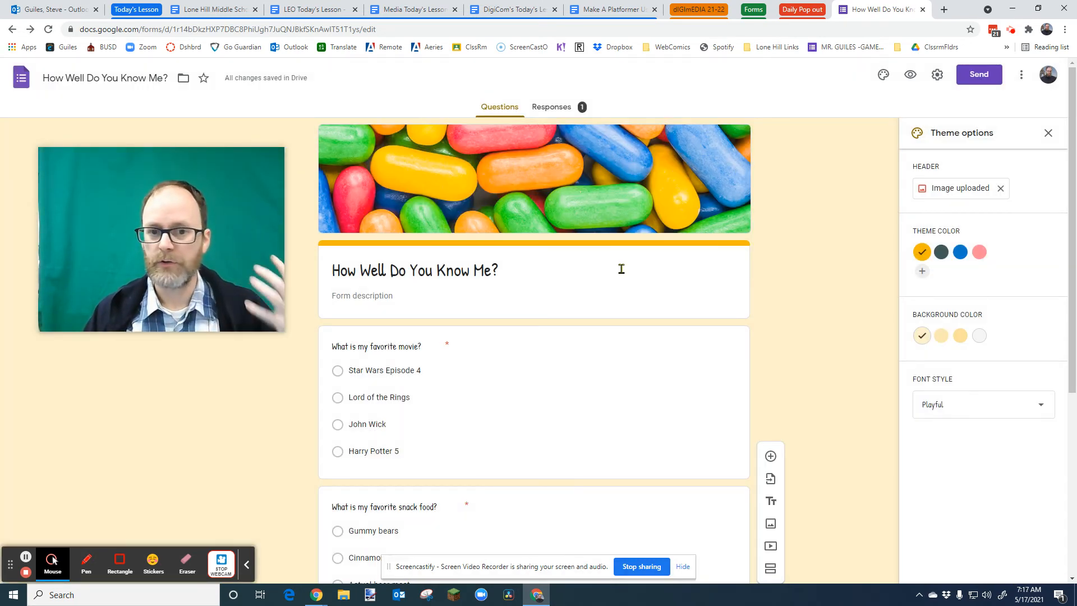
- Switch to the DigiCom lesson document and add a Day 1 bullet reading "TAKE MR. GUILES' SURVEY"
left_click(519, 14)
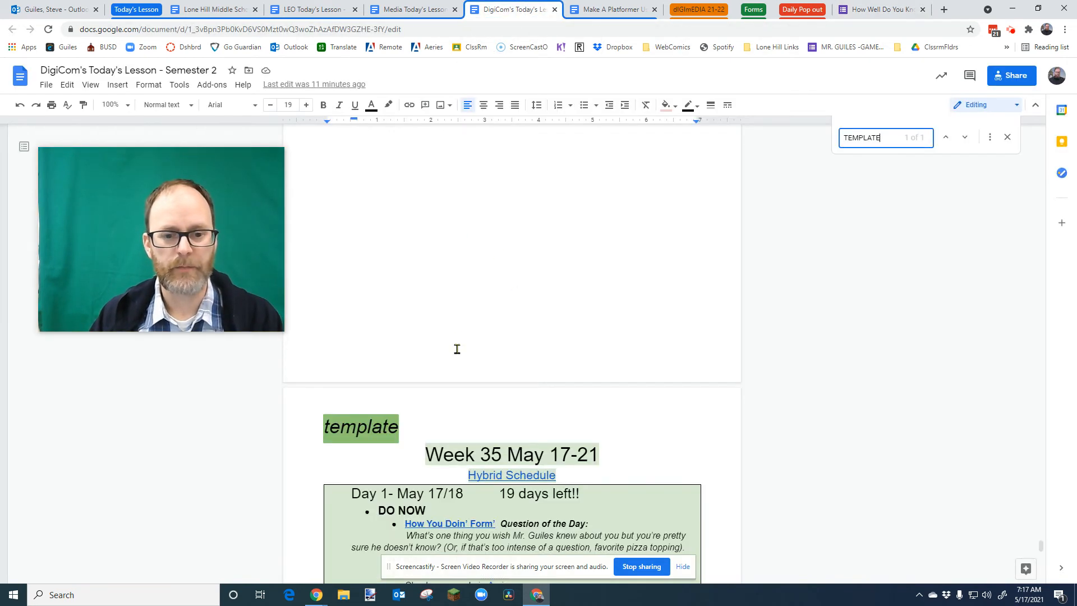
scroll(701, 317, "up", 10)
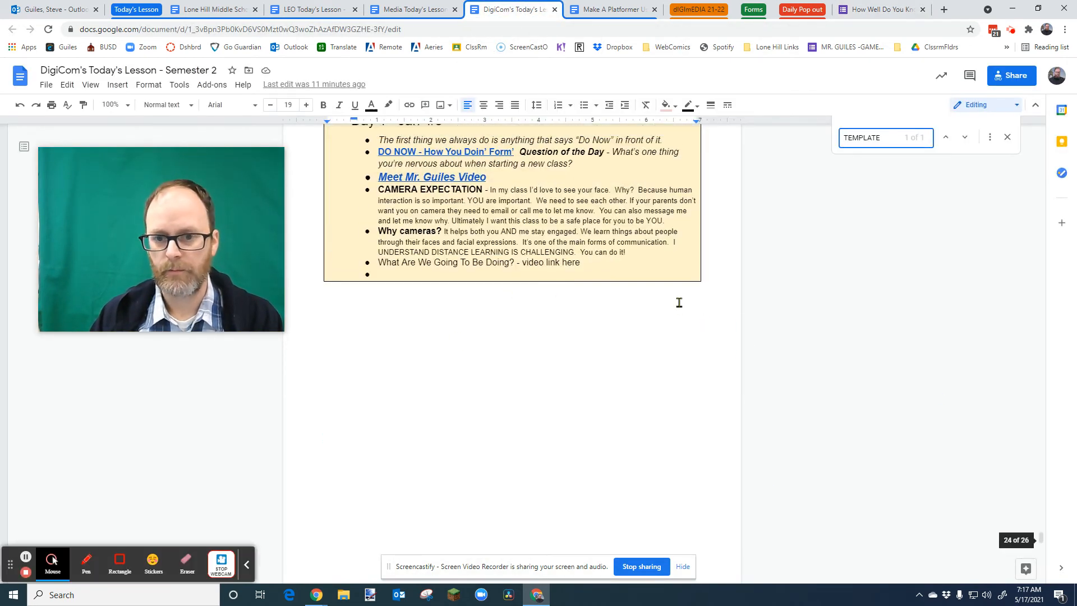
scroll(679, 302, "up", 5)
scroll(642, 302, "up", 10)
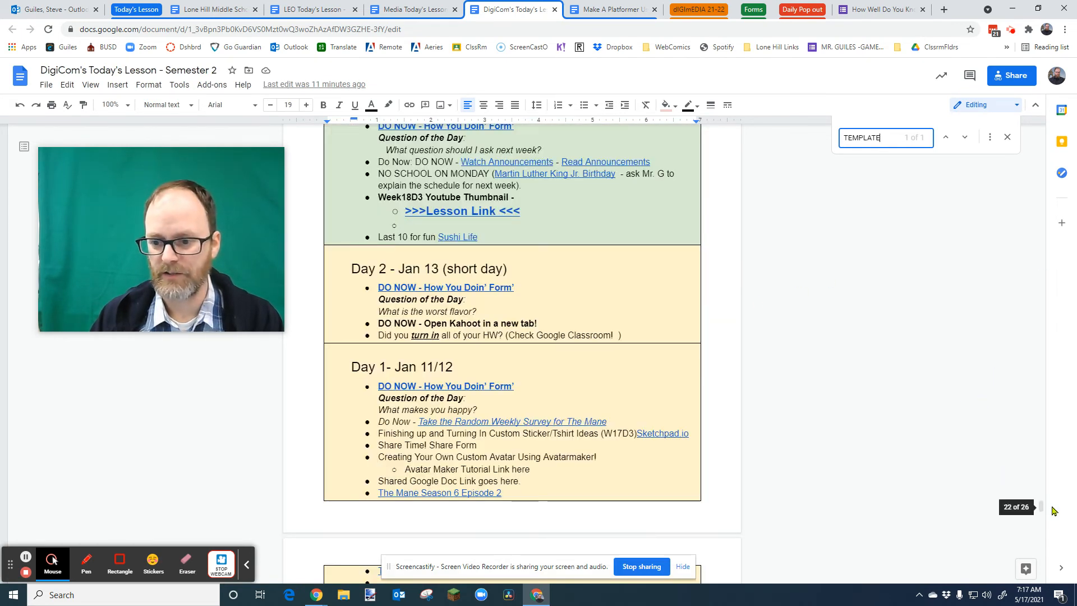
left_click_drag(1040, 506, 1041, 421)
left_click_drag(1031, 279, 1040, 127)
scroll(569, 375, "down", 1)
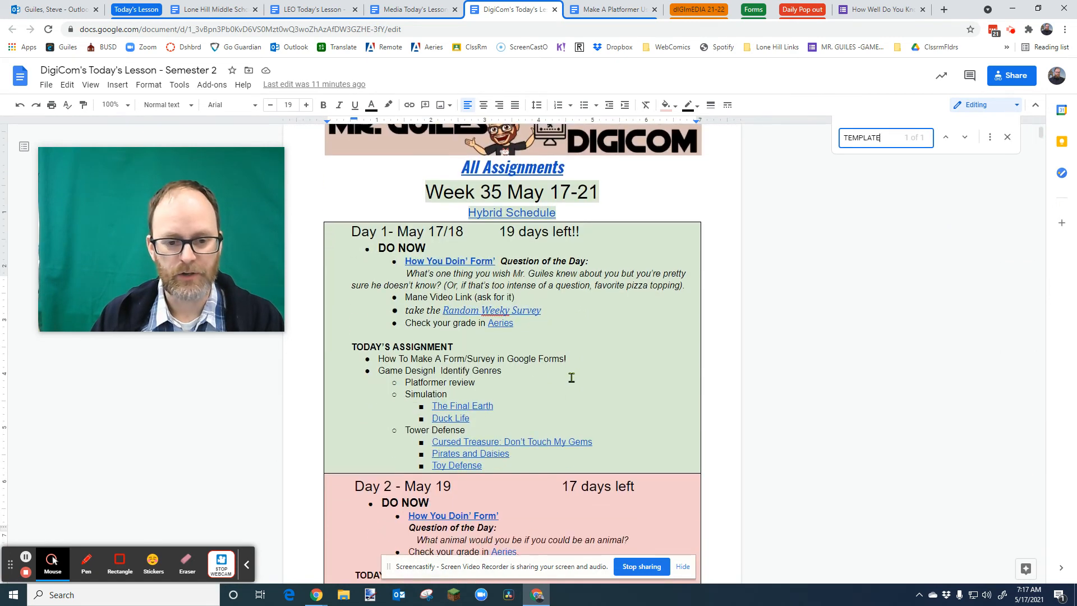
scroll(552, 371, "up", 1)
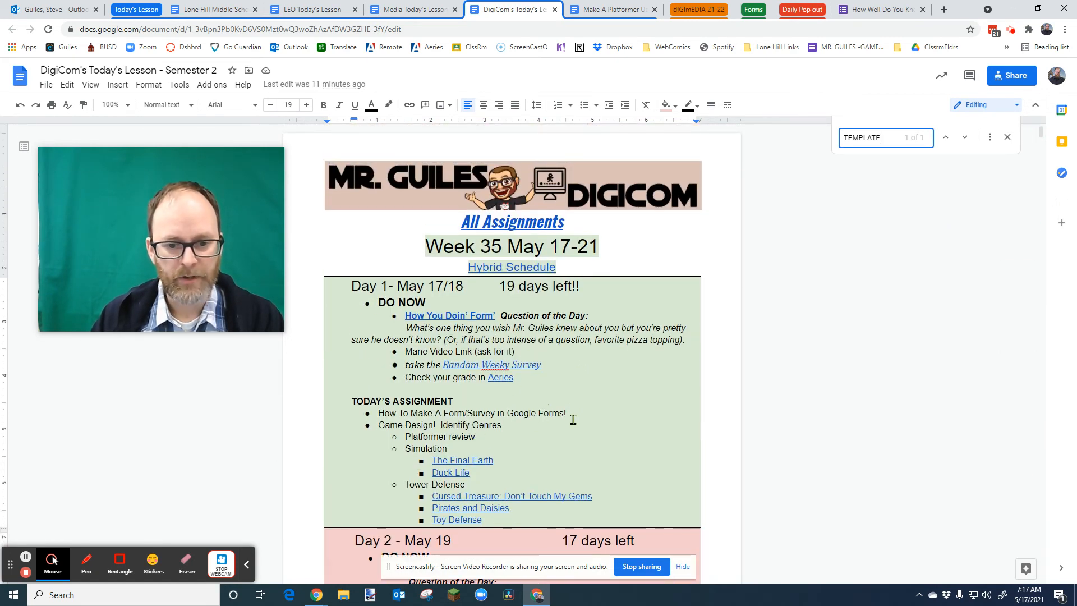
left_click(531, 378)
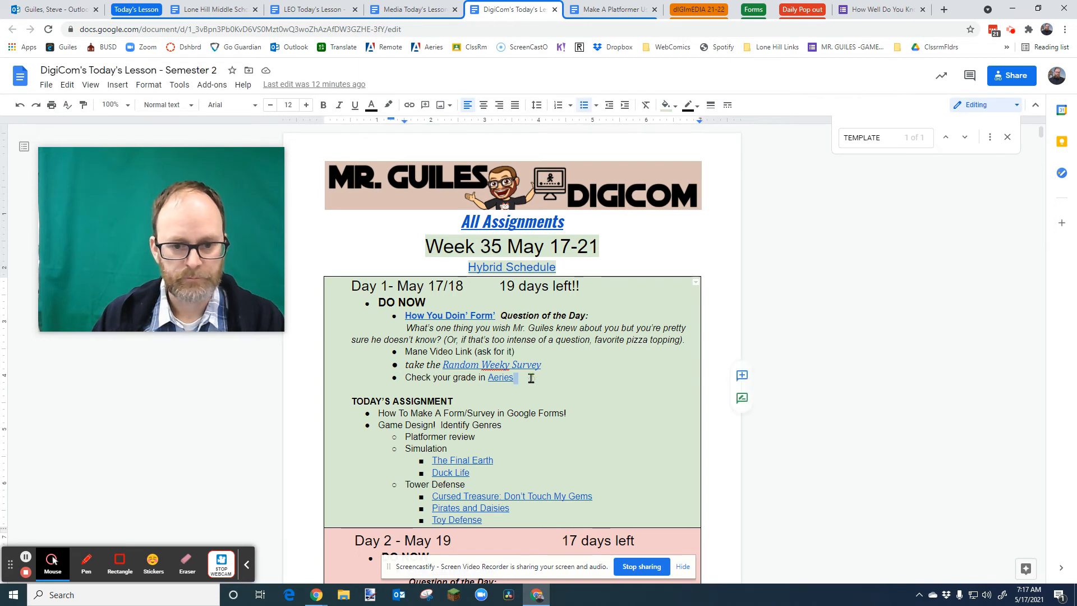
key("Return")
type("TAKE MR. GUILES")
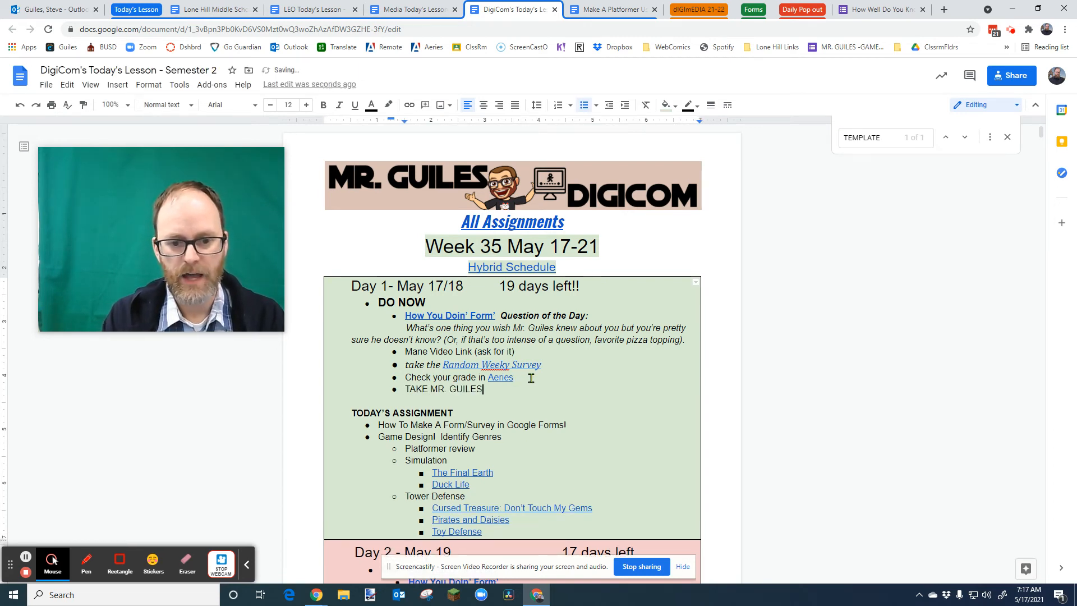
type("'")
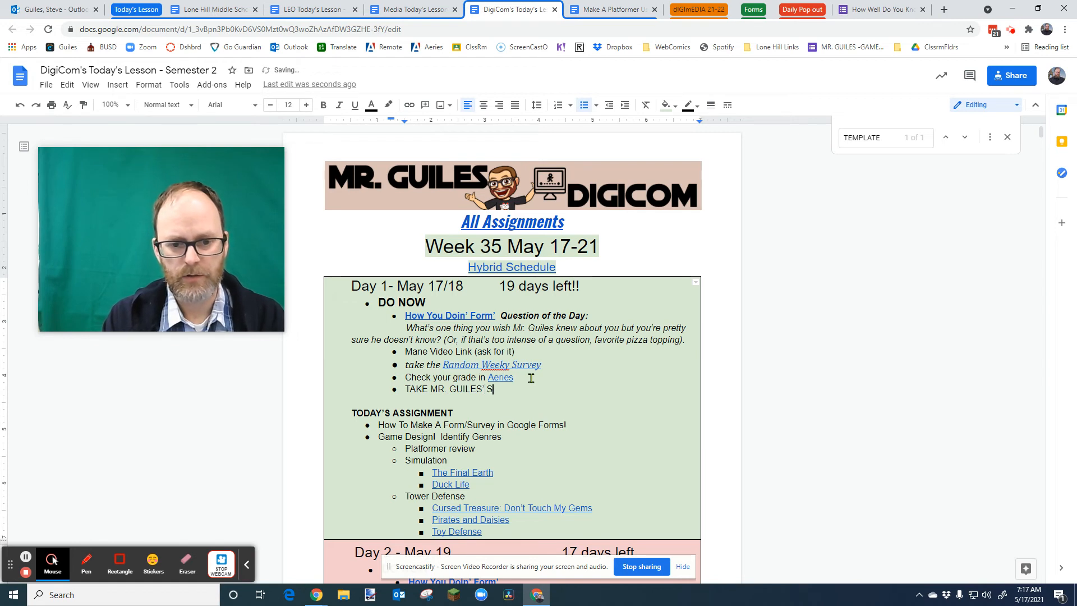
type("S")
type("' SURVEY")
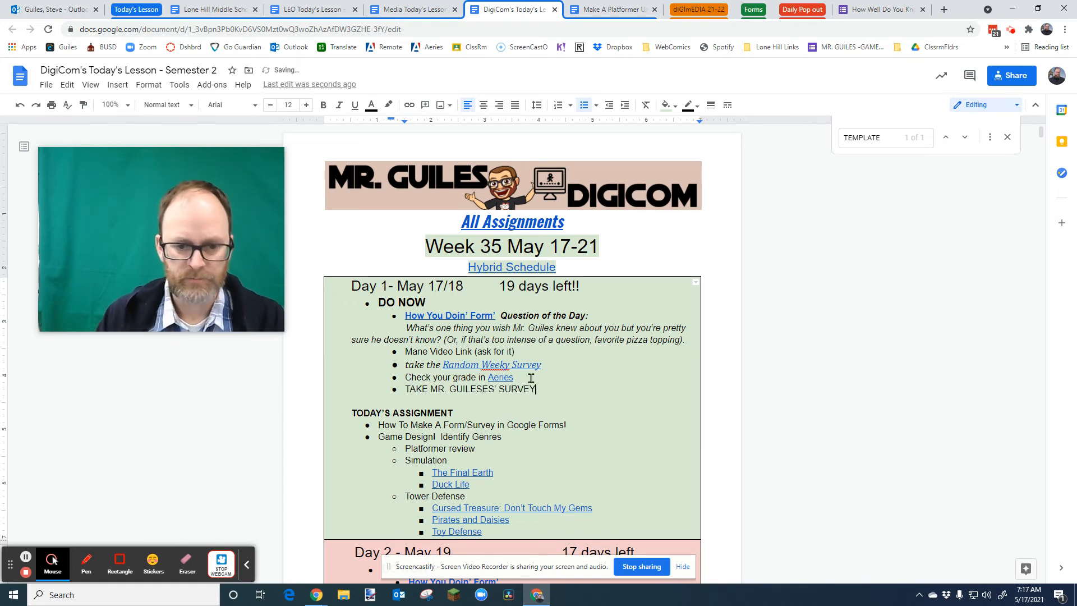
left_click(494, 391)
key("BackSpace")
key("BackSpace")
key("BackSpace")
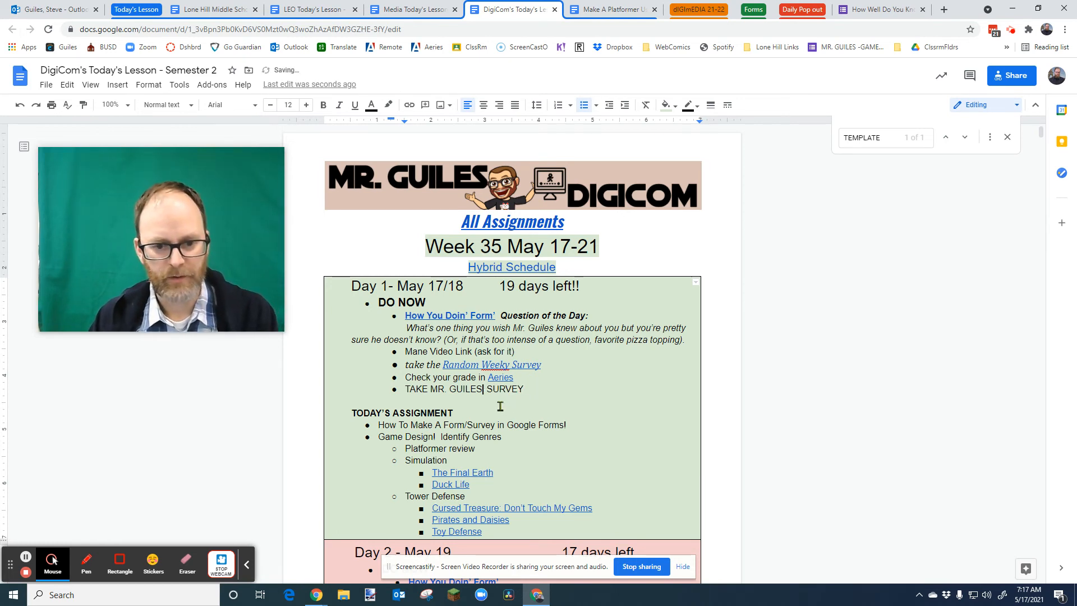
type("'")
- Link the new "TAKE MR. GUILES' SURVEY" bullet to the copied form URL
left_click_drag(405, 388, 528, 389)
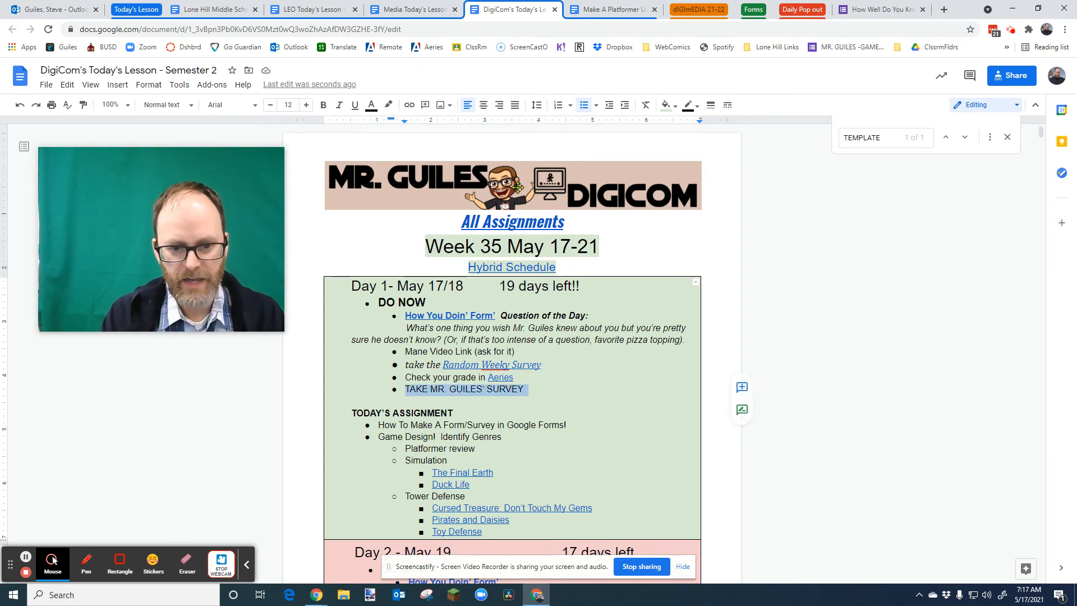
key("ctrl+k")
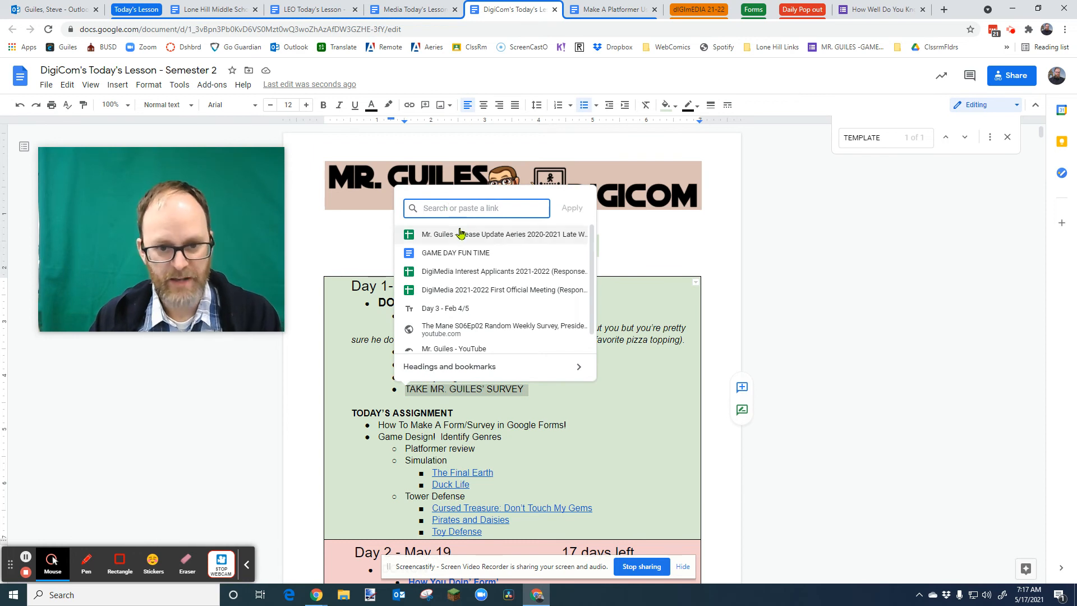
key("ctrl+v")
left_click_drag(539, 210, 412, 208)
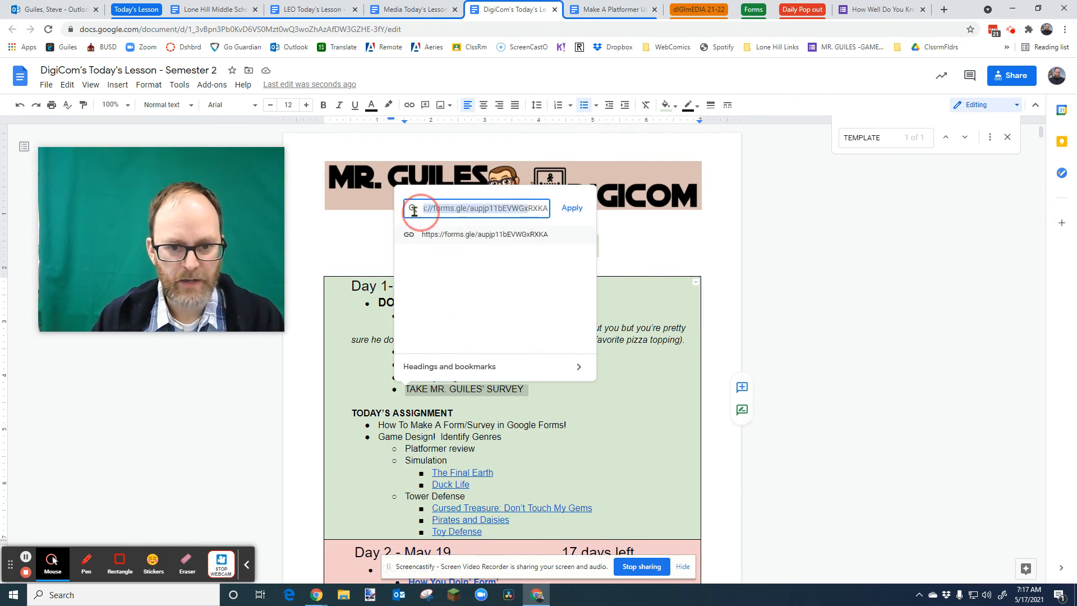
left_click(571, 208)
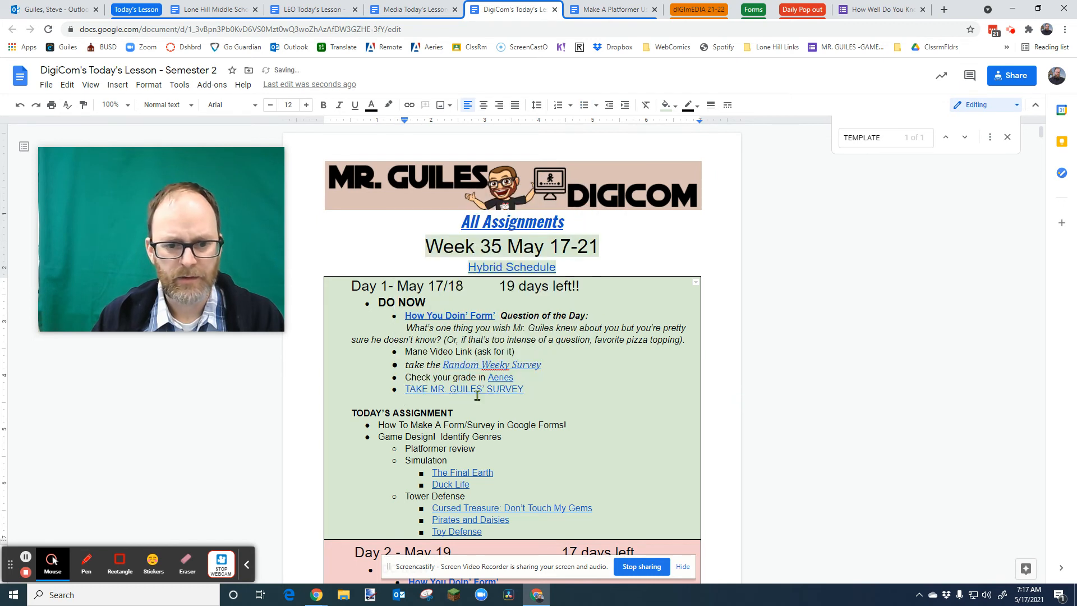
- Open the survey link from the document to test it, then return to the form editor
left_click(445, 387)
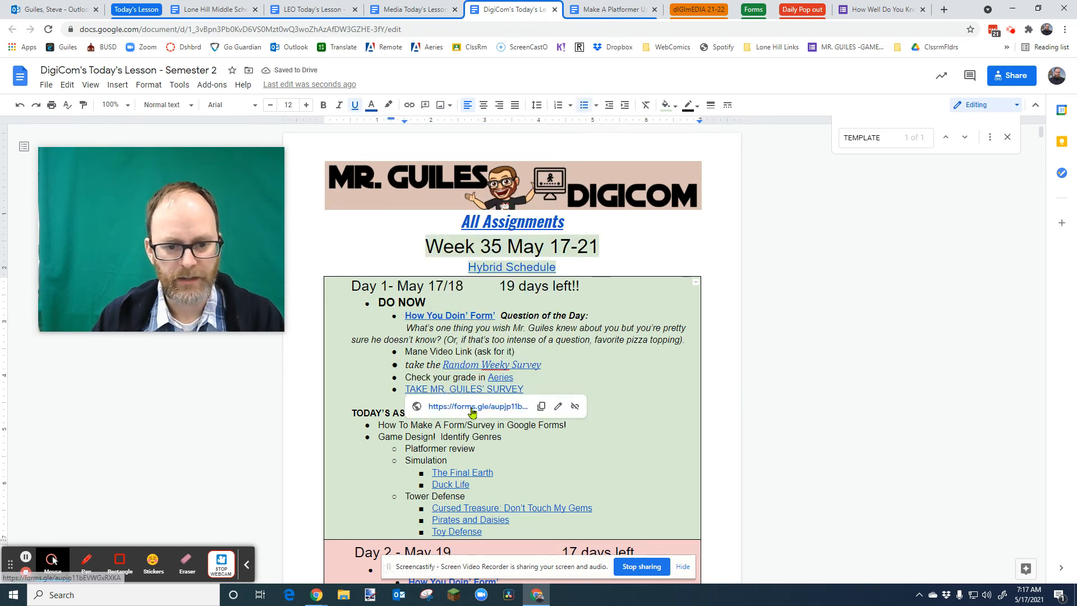
left_click(470, 409)
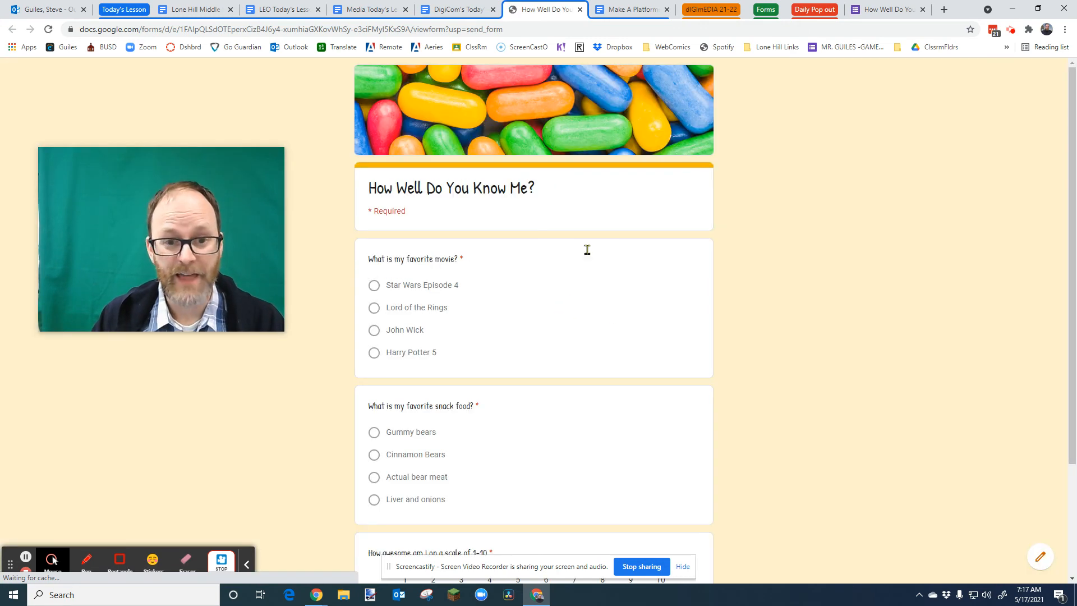
left_click(873, 13)
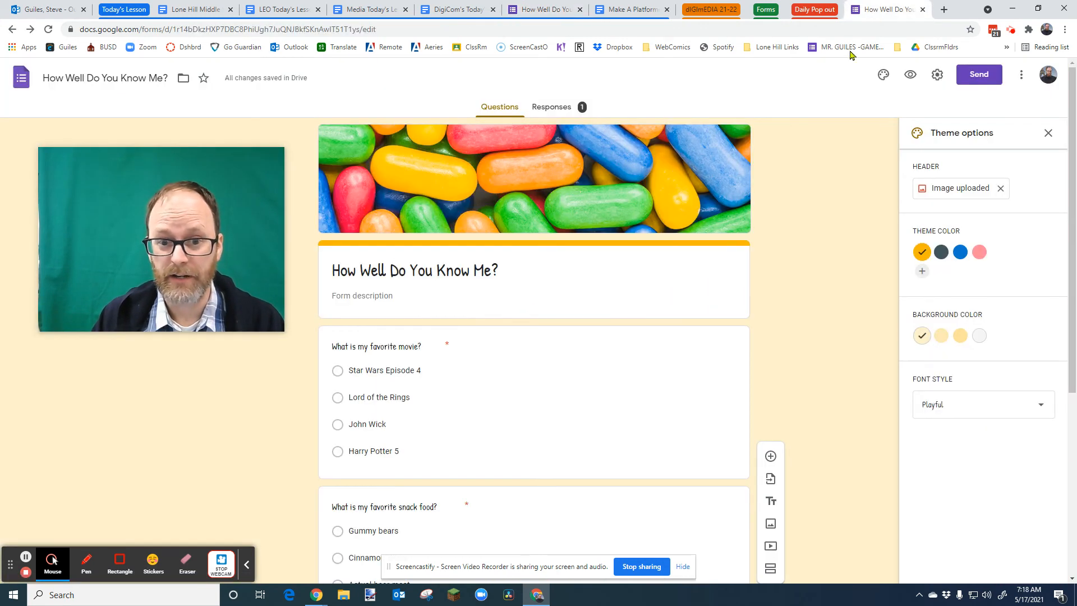
scroll(632, 294, "down", 2)
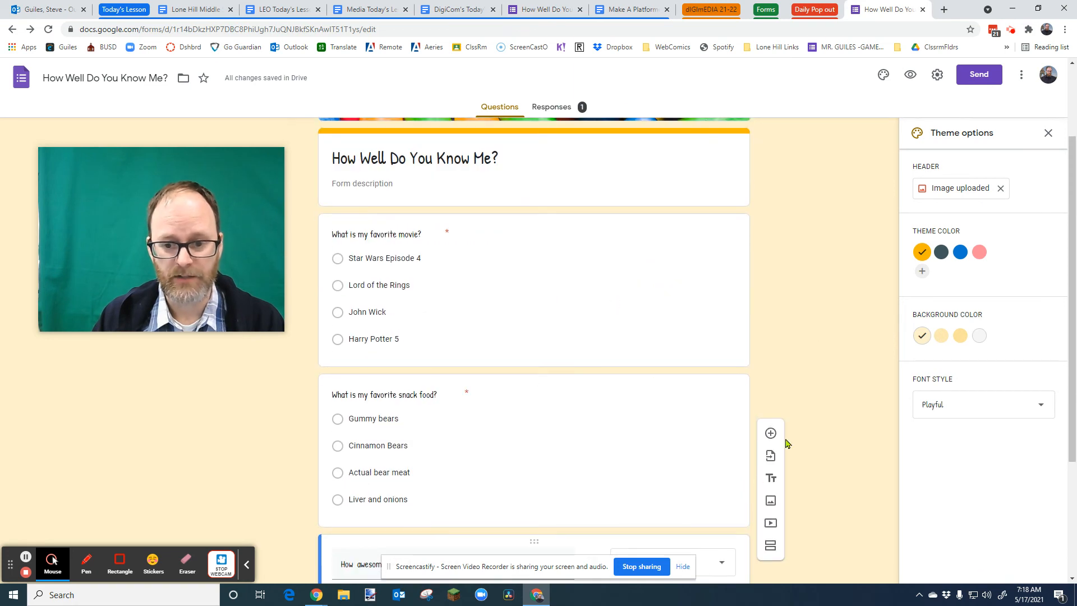
left_click(532, 432)
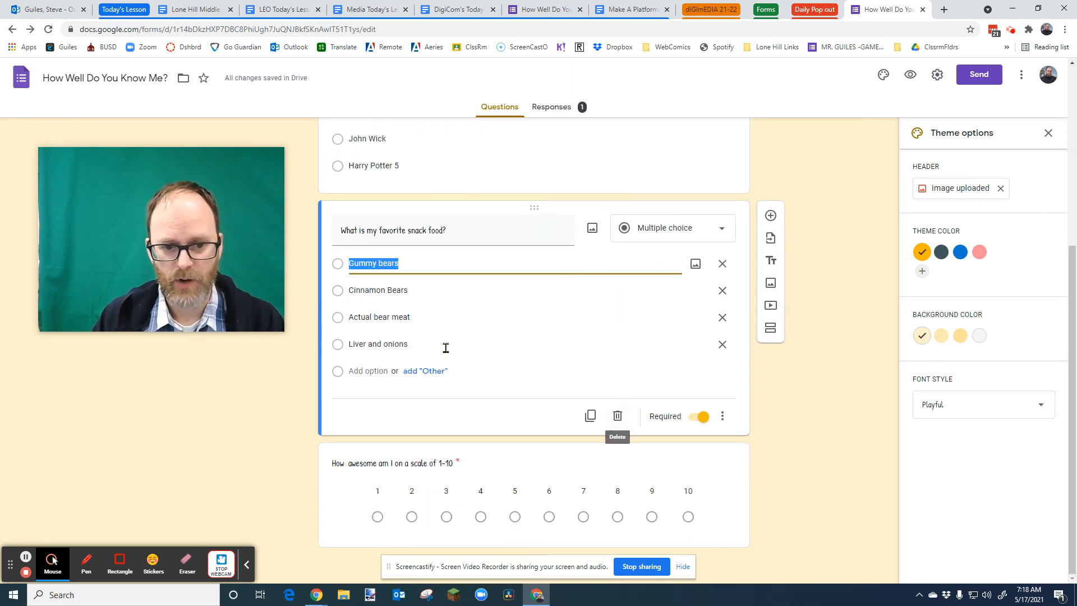
left_click(389, 264)
key("BackSpace")
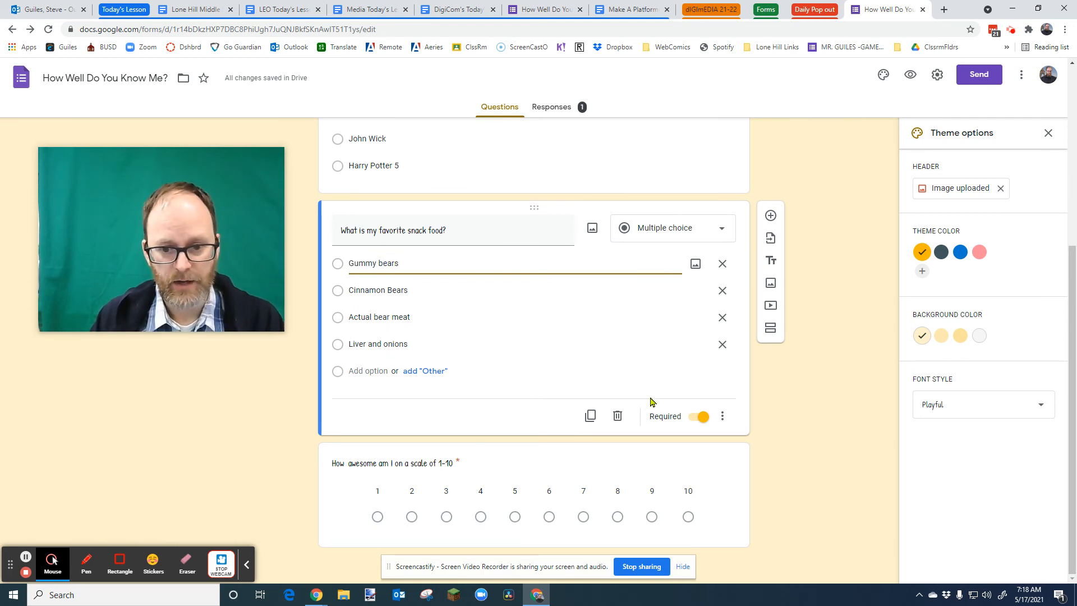
scroll(640, 389, "up", 5)
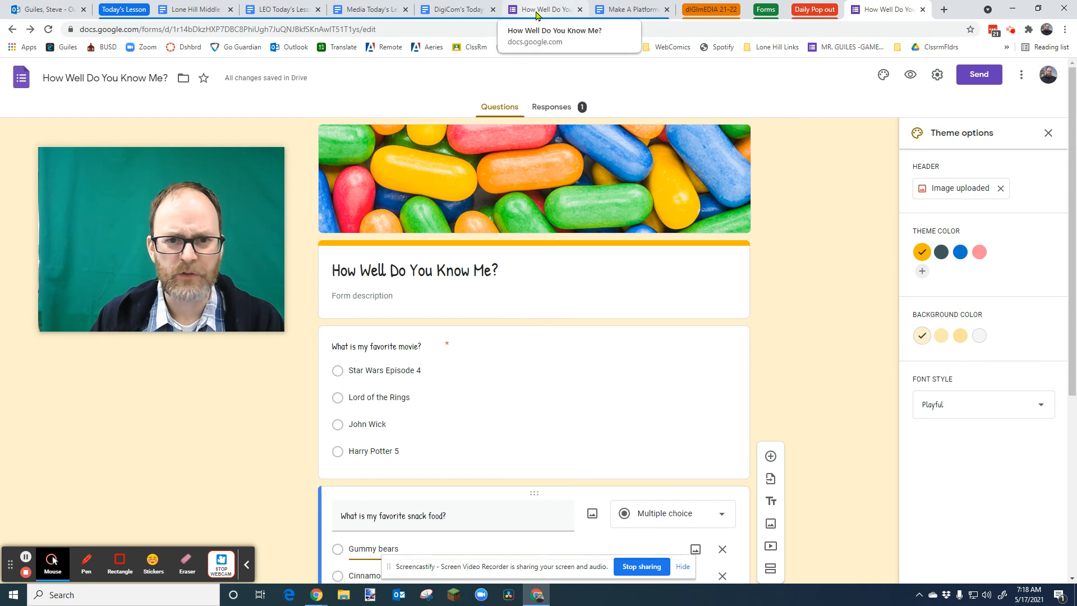
- Review the published form's questions in the respondent view tab
left_click(537, 10)
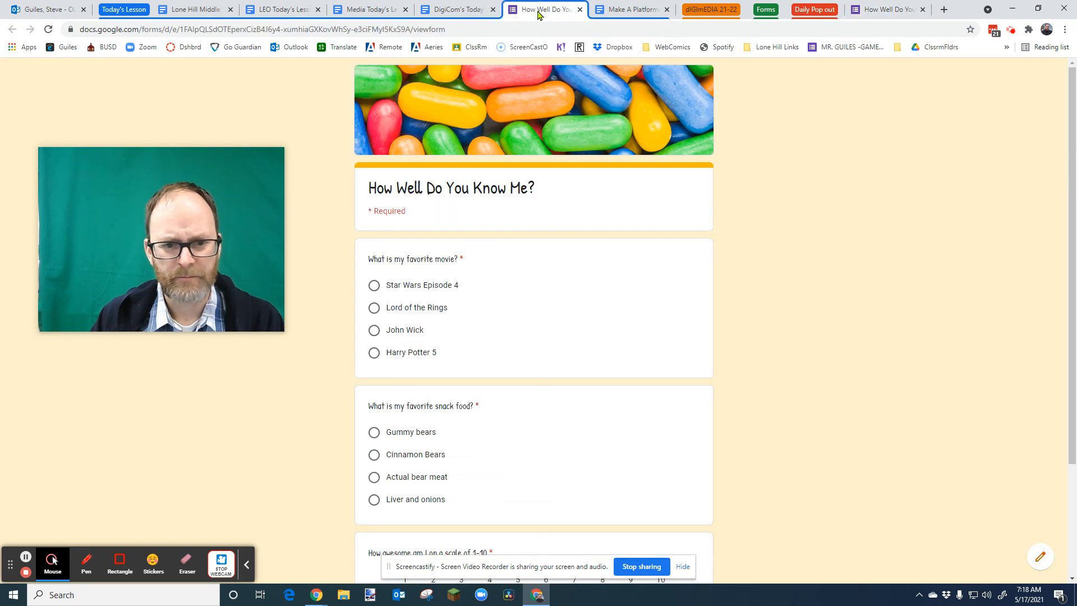
left_click(877, 10)
left_click(531, 16)
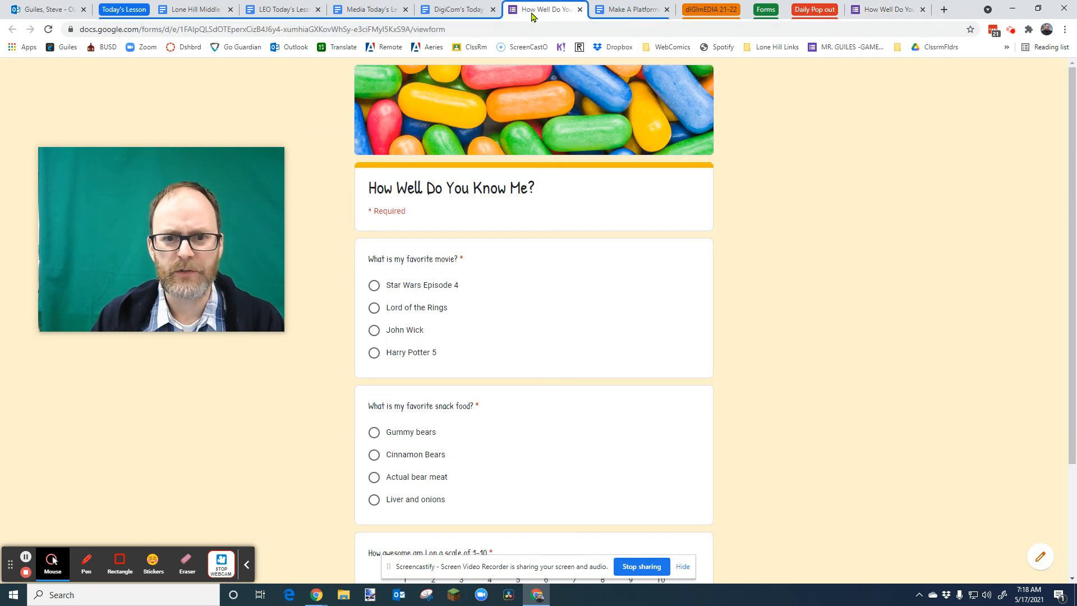
scroll(819, 302, "down", 3)
scroll(819, 303, "up", 3)
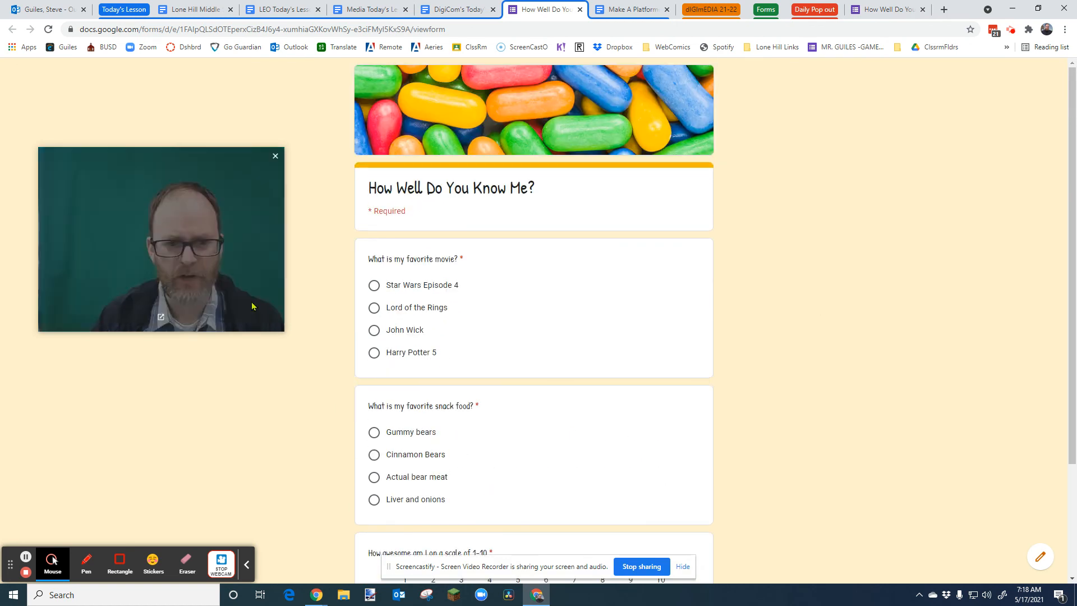
scroll(781, 360, "down", 3)
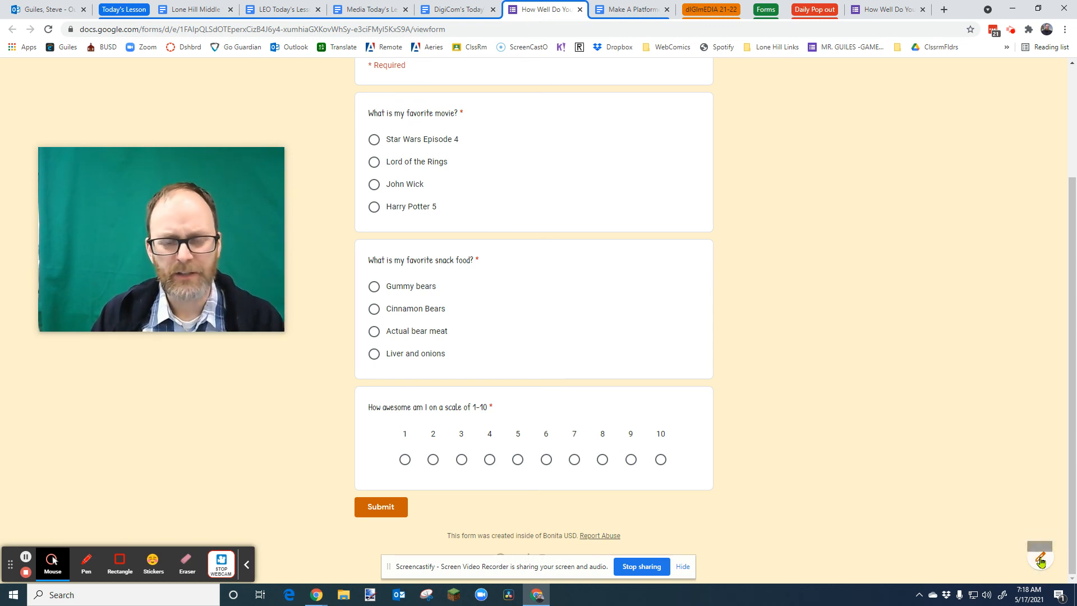
scroll(919, 442, "up", 3)
scroll(884, 389, "down", 3)
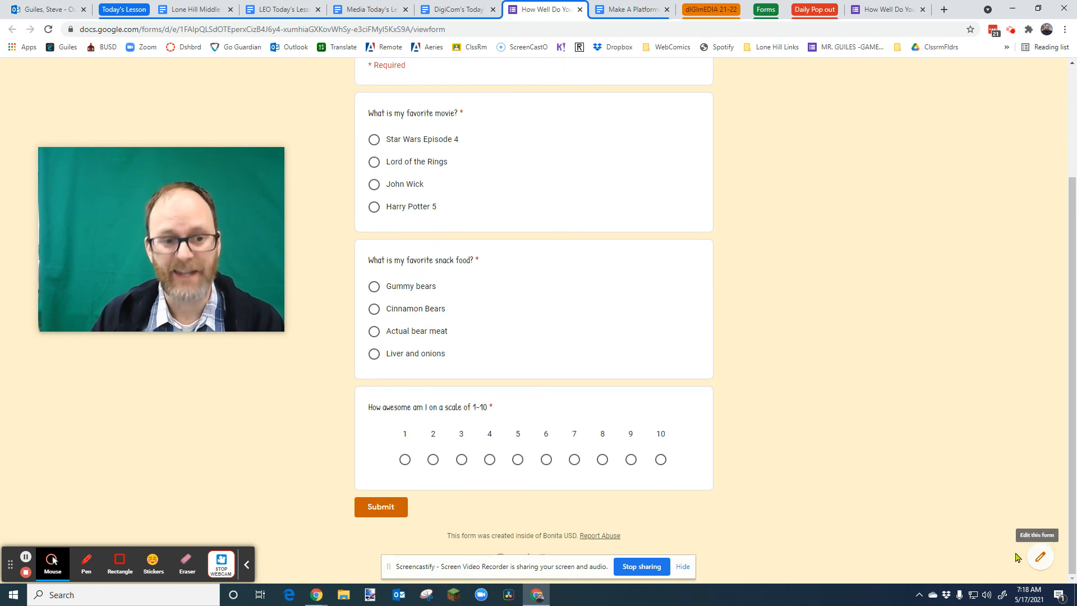
scroll(886, 427, "up", 1)
scroll(886, 428, "up", 2)
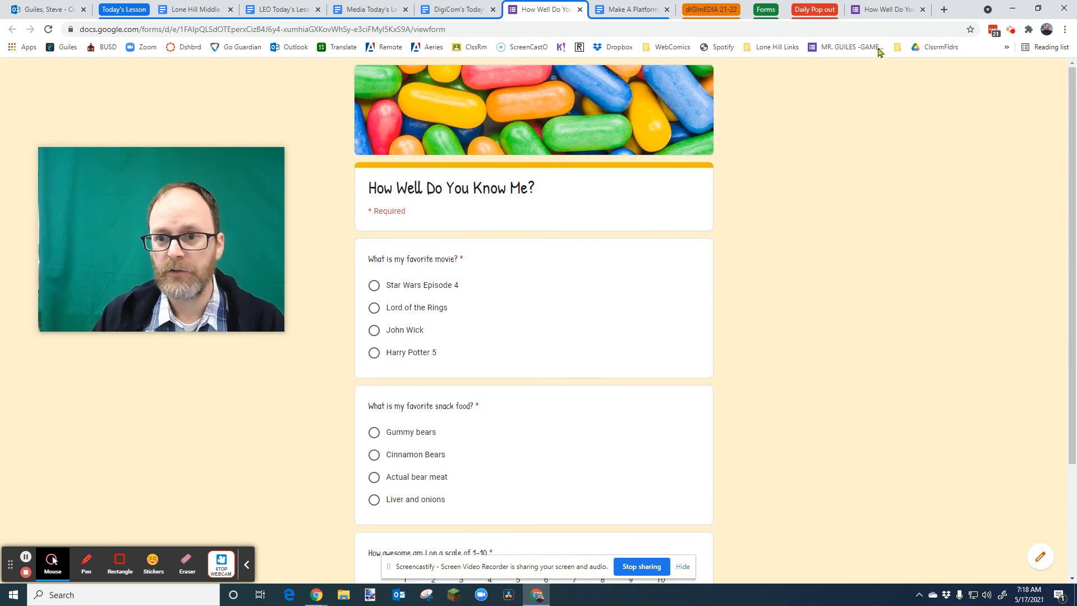
- Back in the form editor, open the Add collaborators sharing dialog and close it without changes
left_click(875, 13)
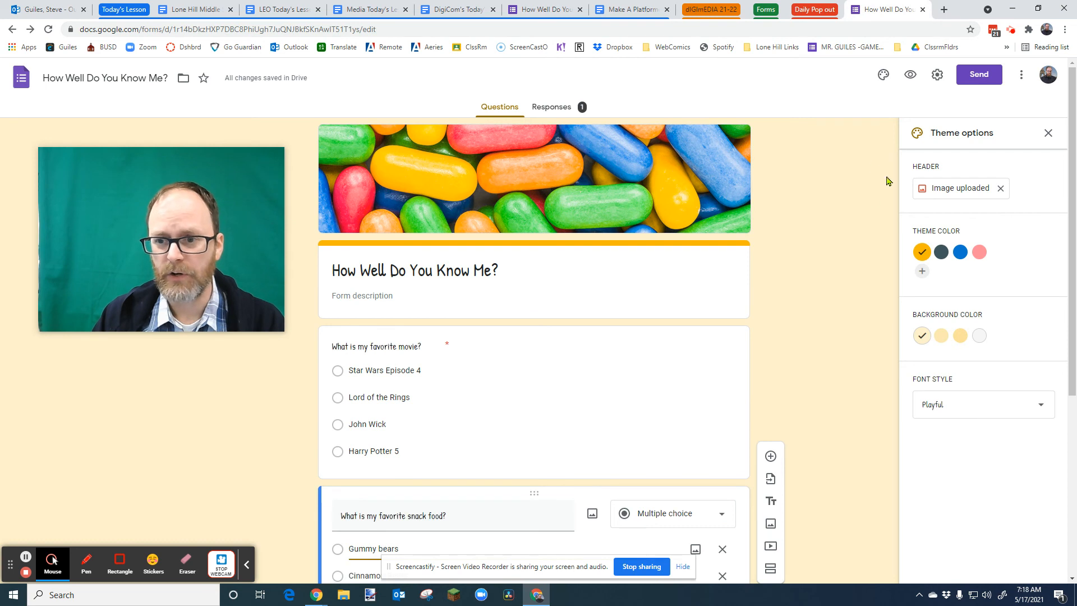
left_click(1021, 77)
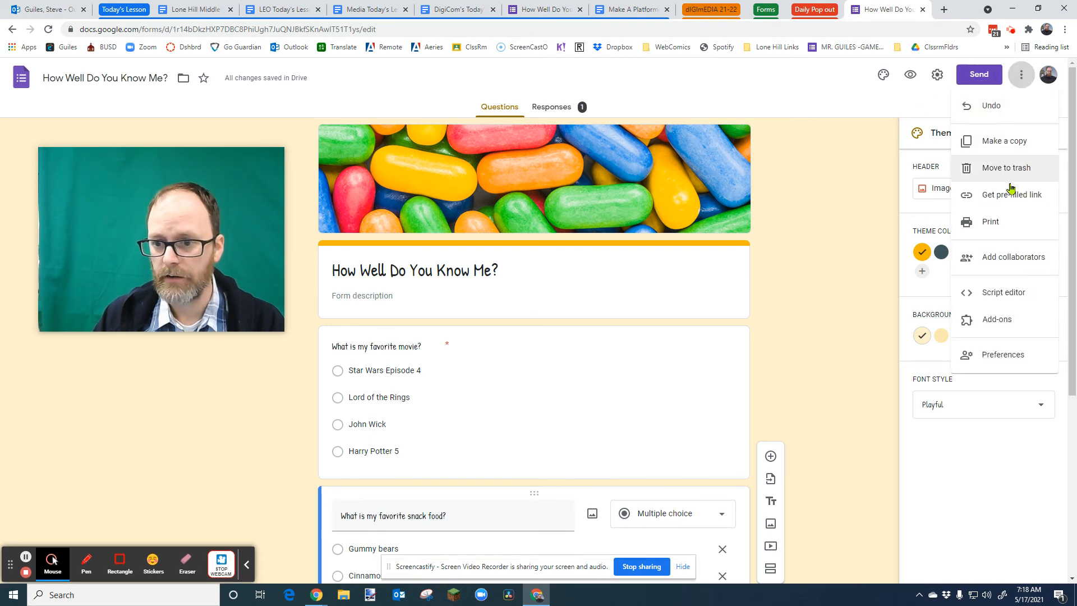
left_click(996, 261)
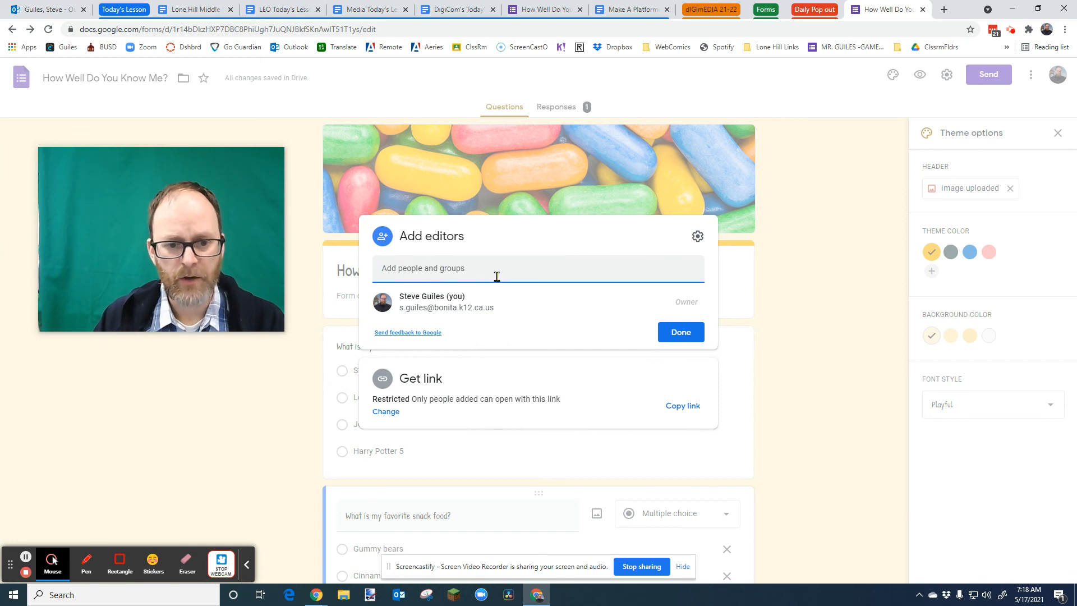
left_click(818, 363)
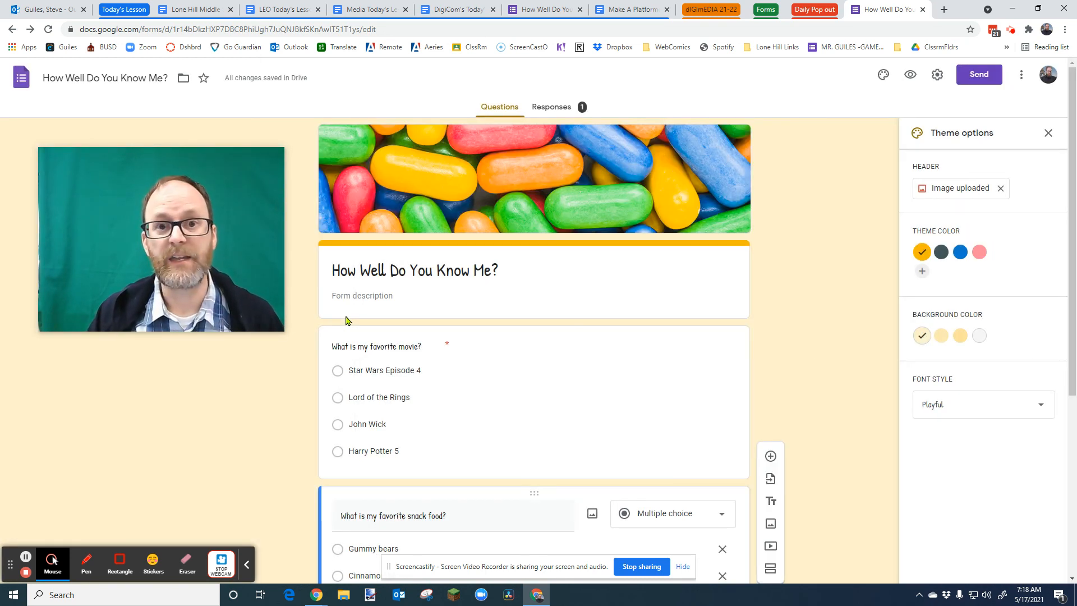